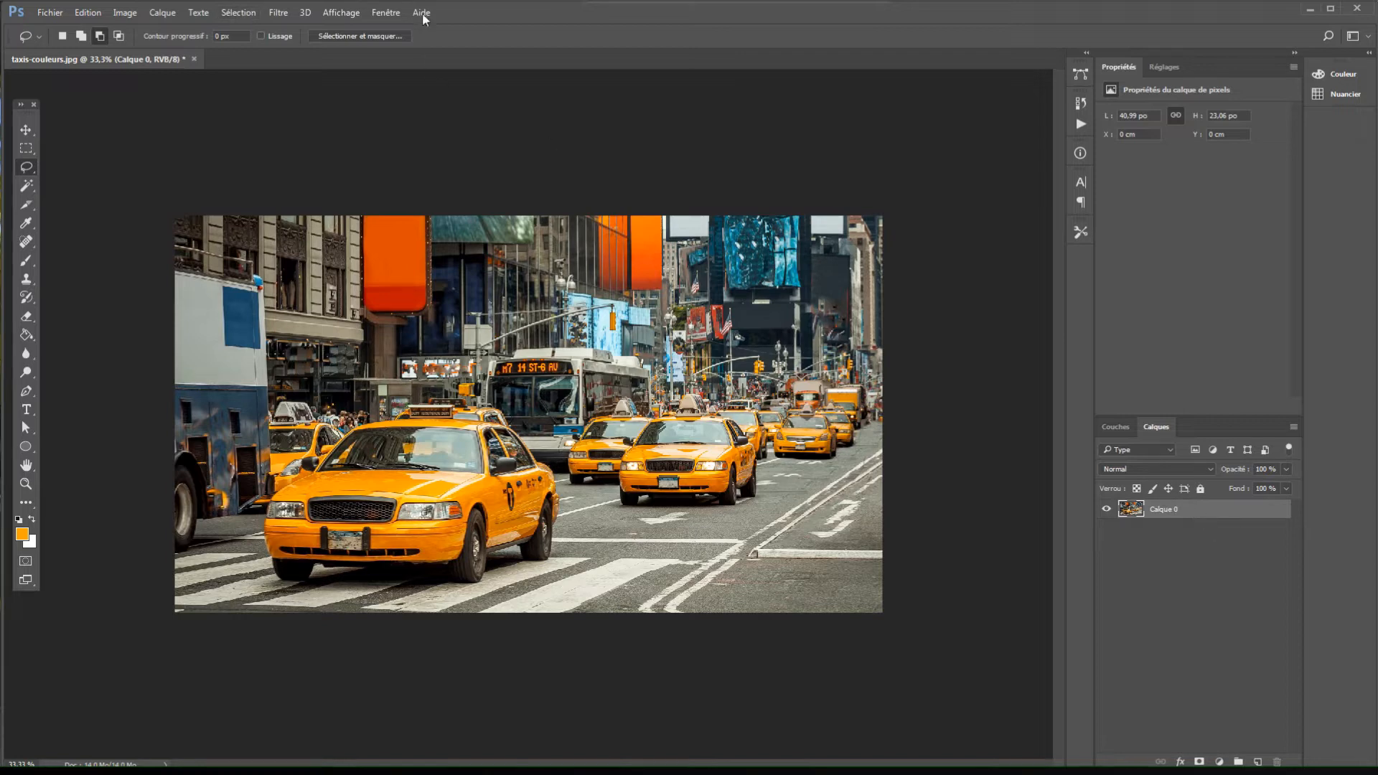
- Select the entire colour image on Calque 0 and copy it
click(239, 13)
click(240, 29)
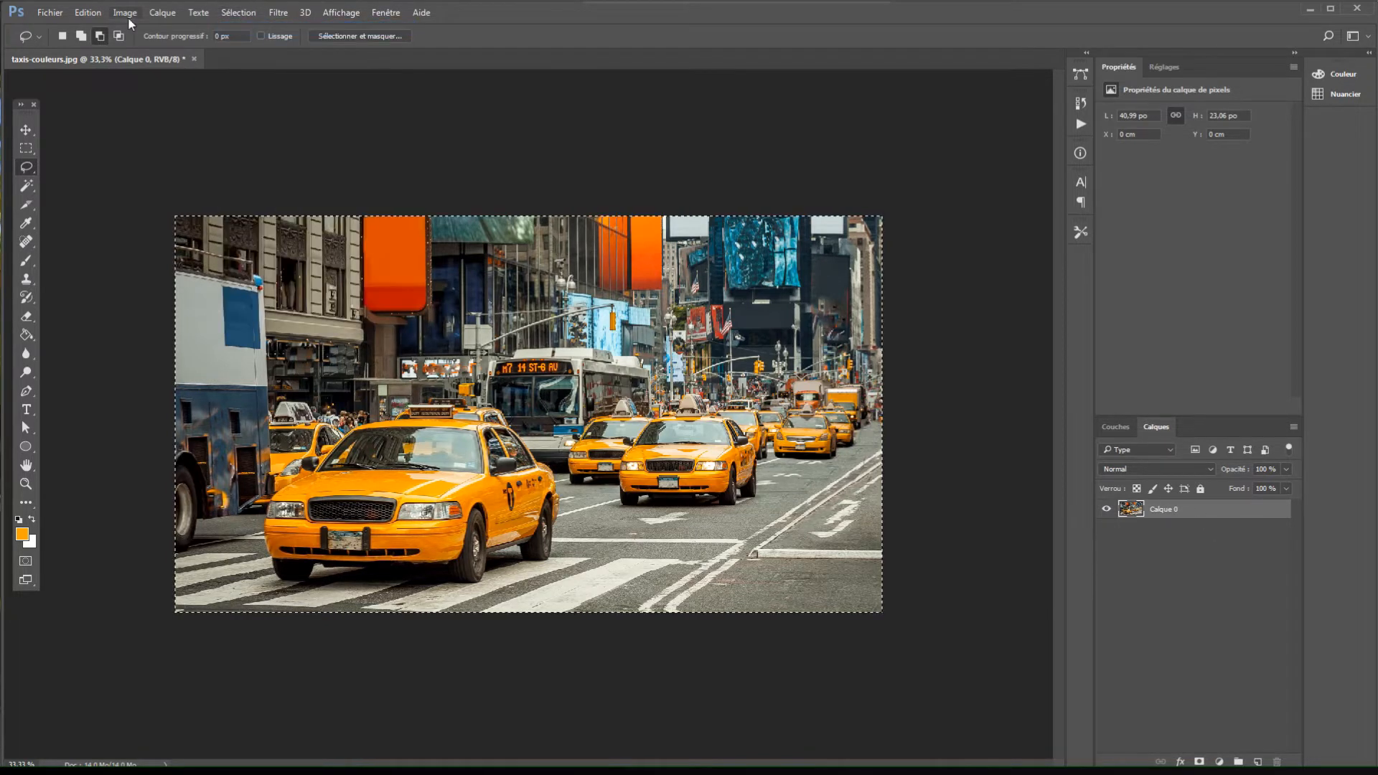
click(88, 12)
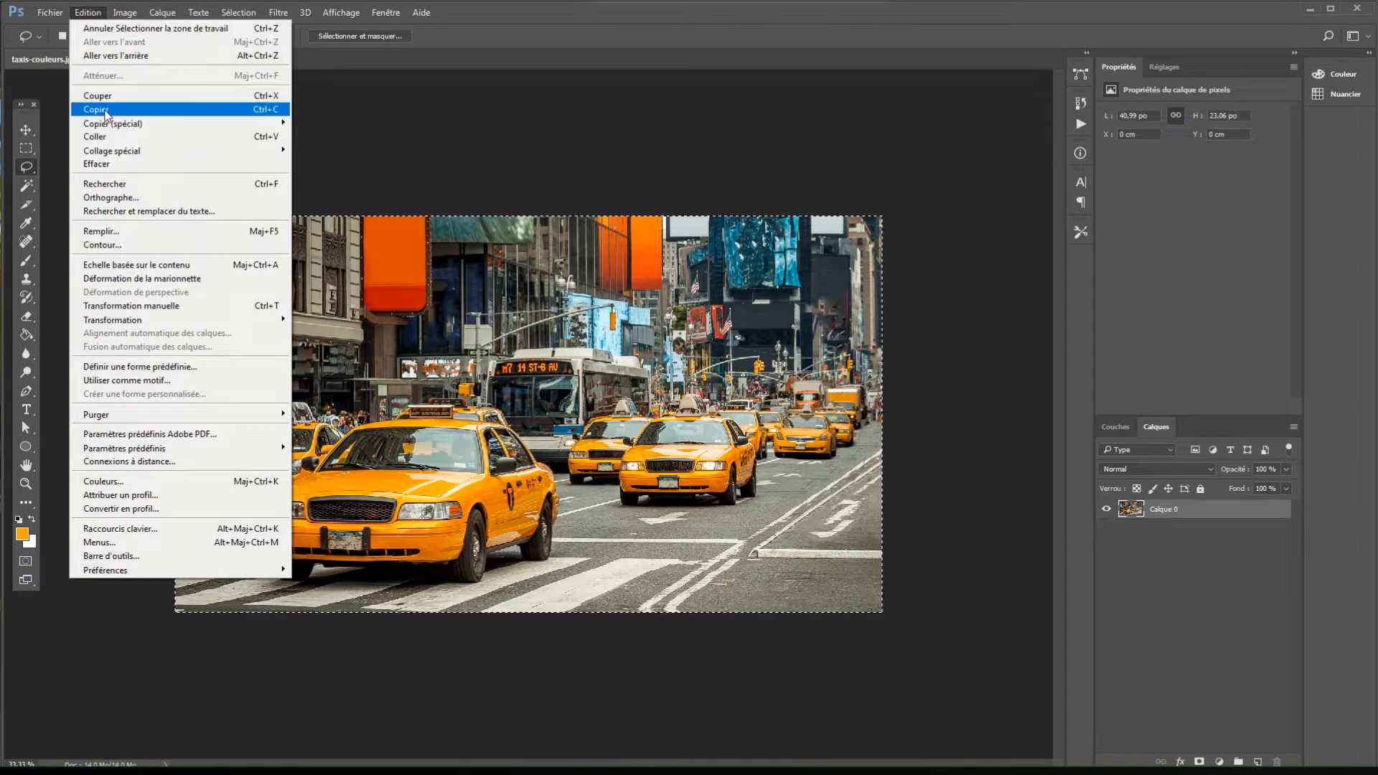
click(106, 113)
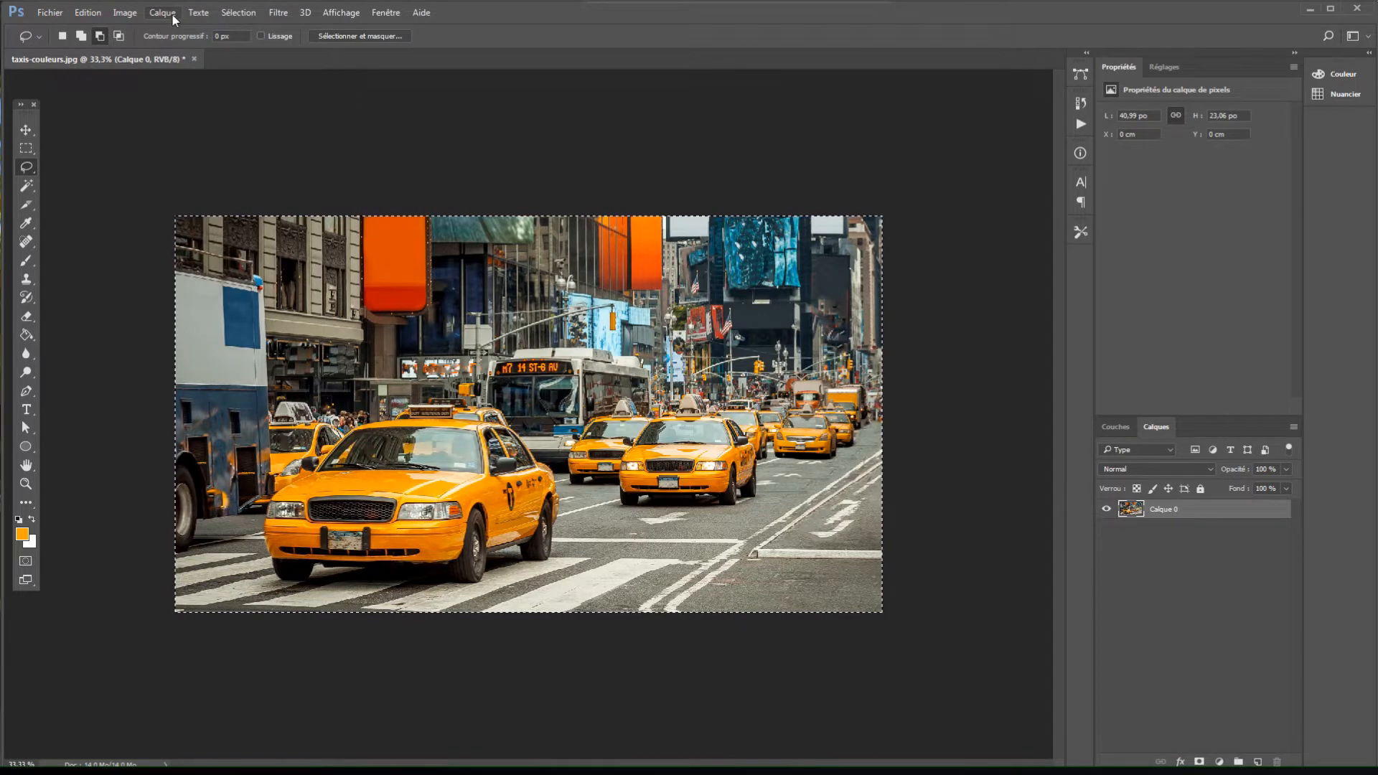
- Convert the image to grayscale, discarding its colour information, and switch the colour mode back to RGB
click(128, 13)
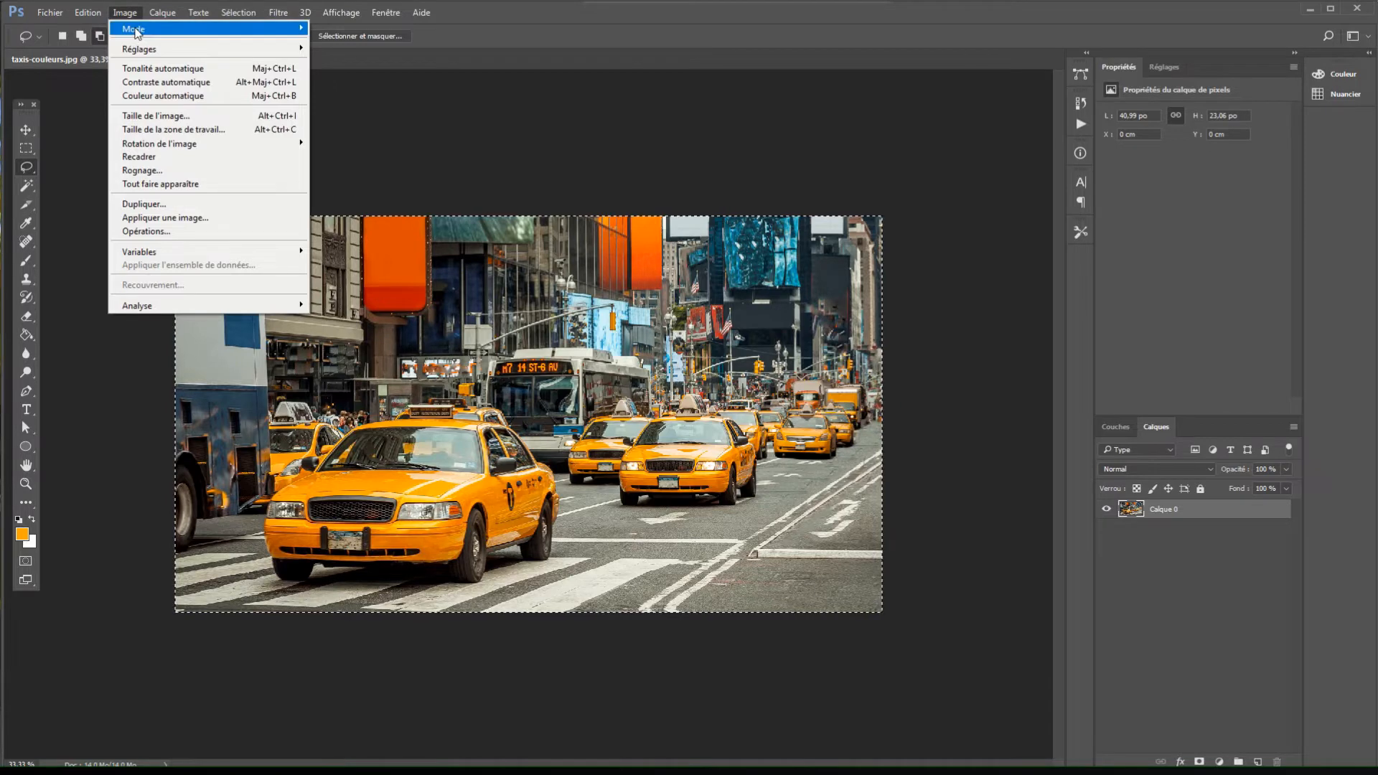
mouse_move(136, 32)
click(355, 44)
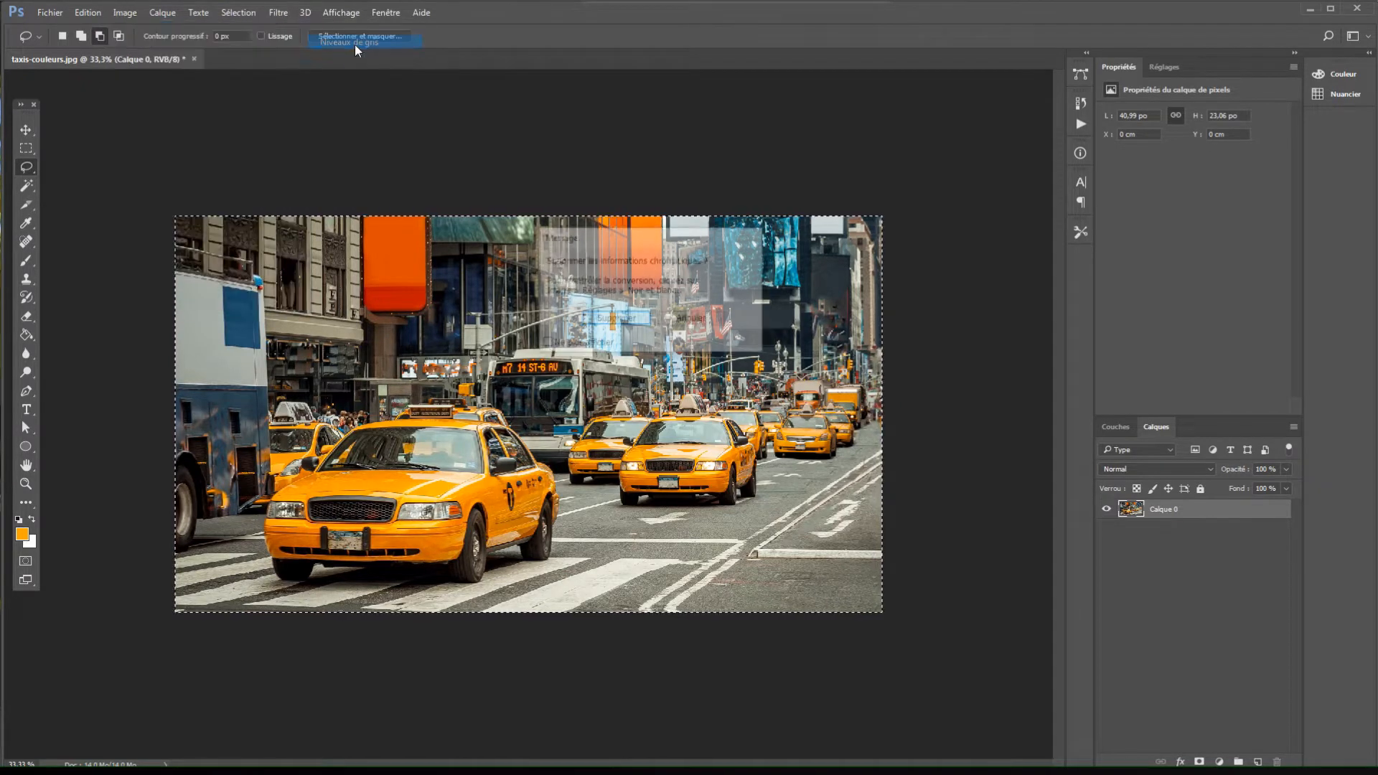
click(616, 317)
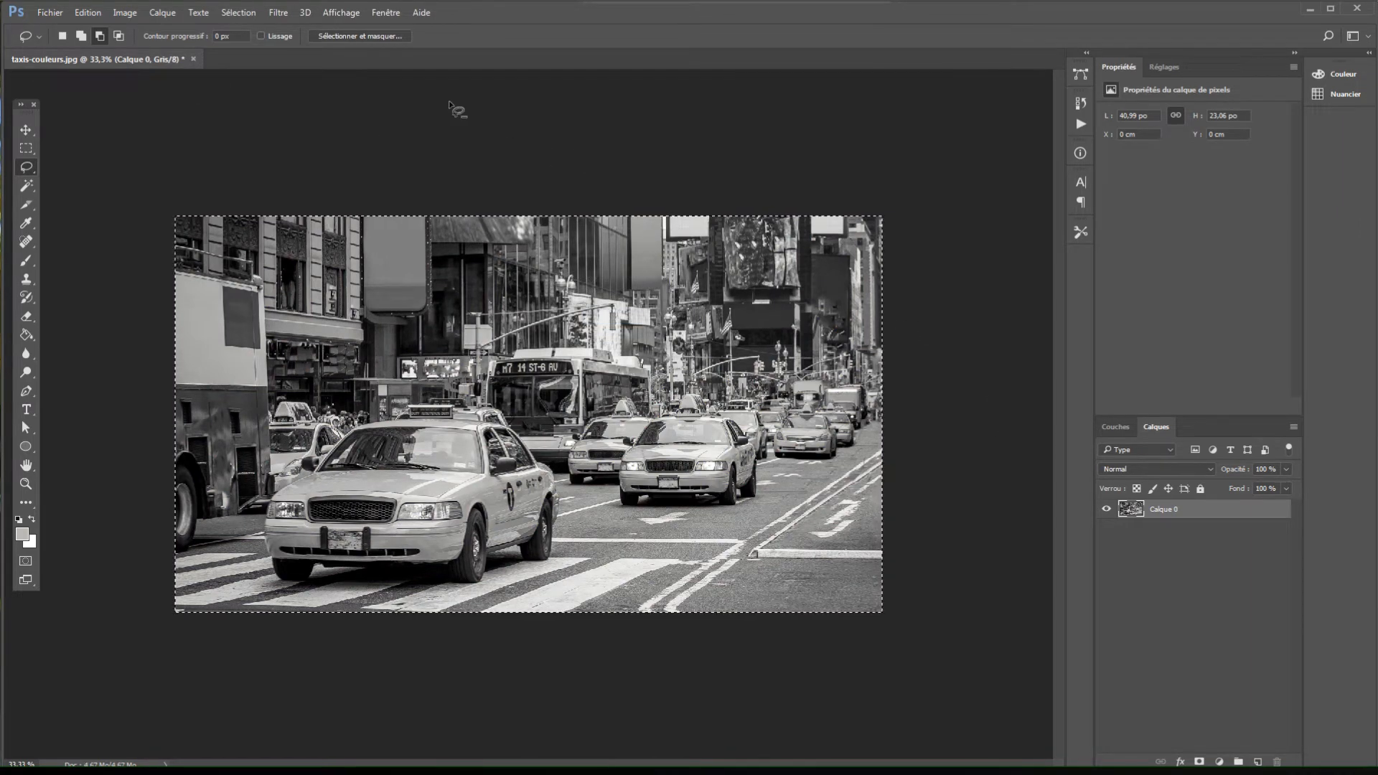
click(125, 13)
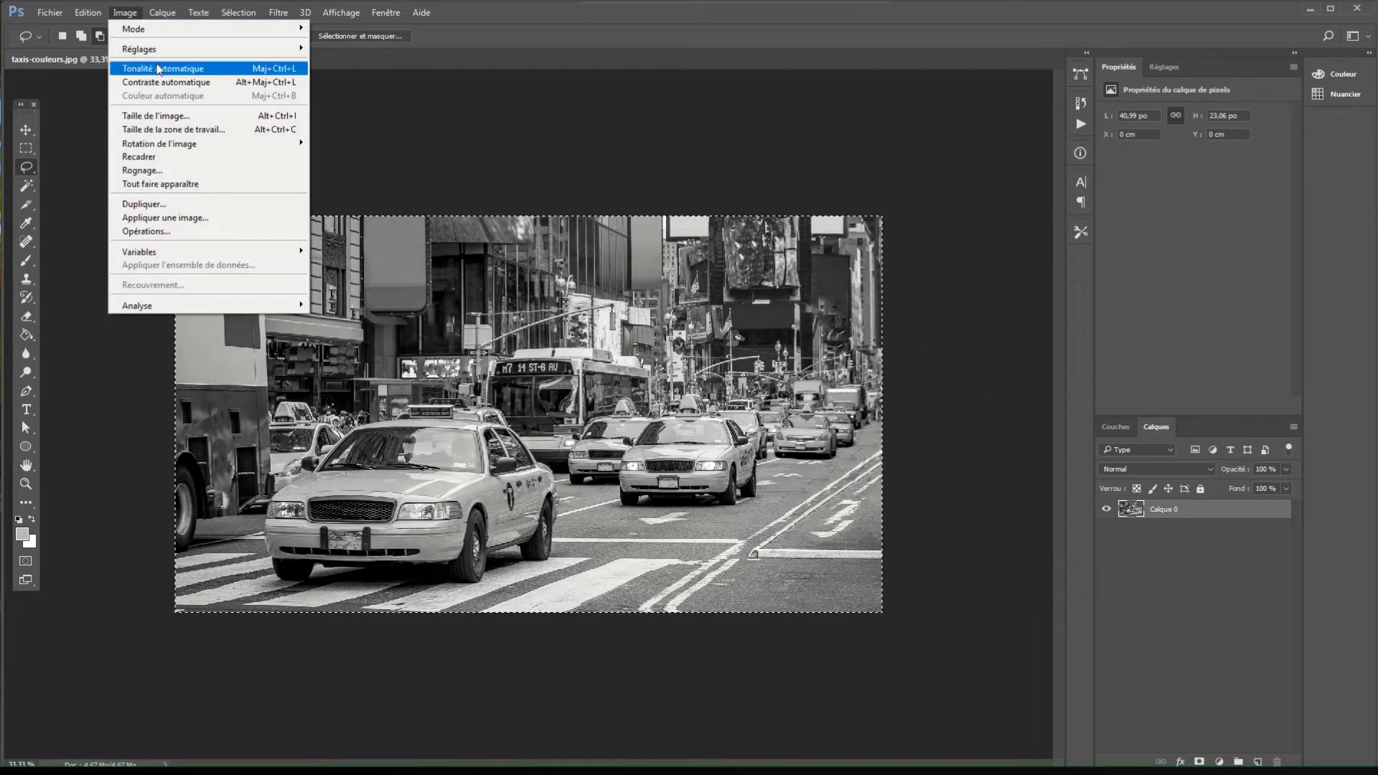
mouse_move(287, 29)
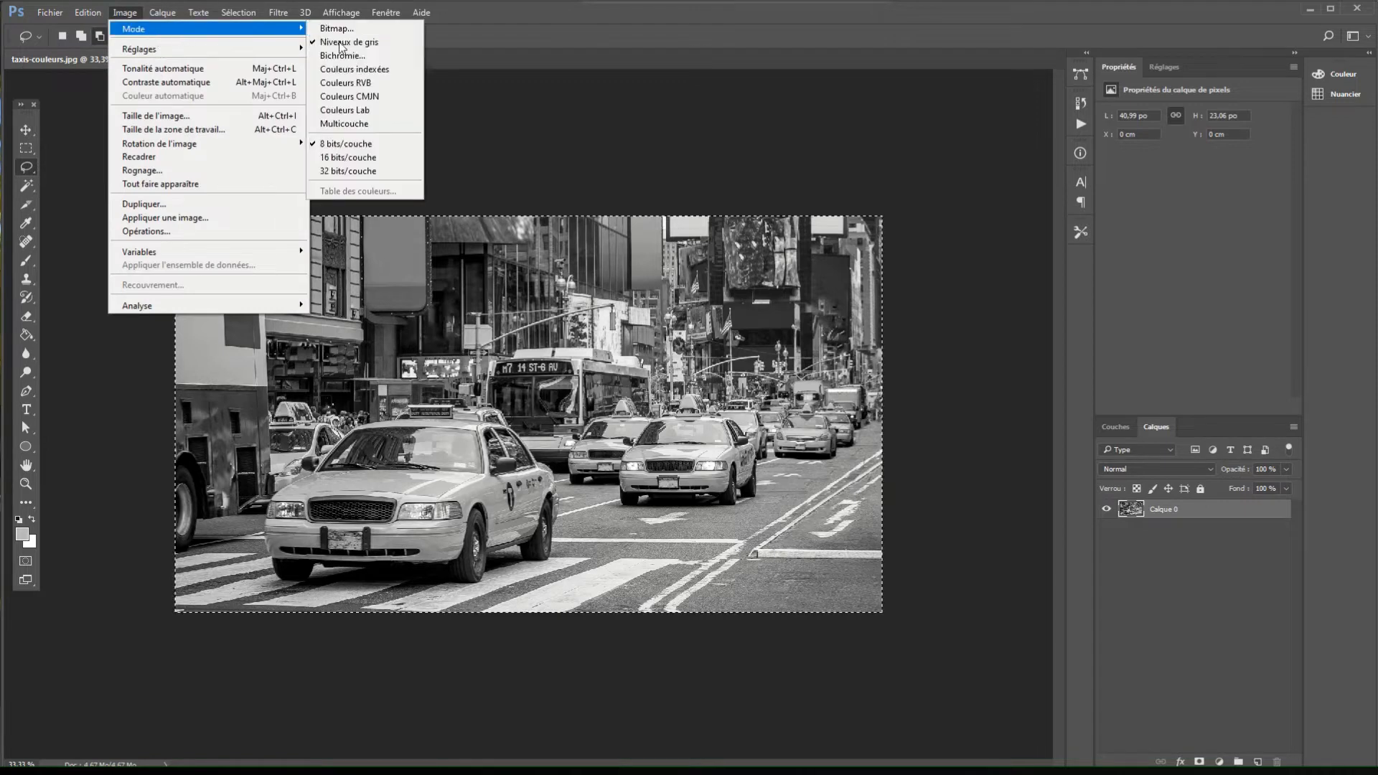
click(364, 84)
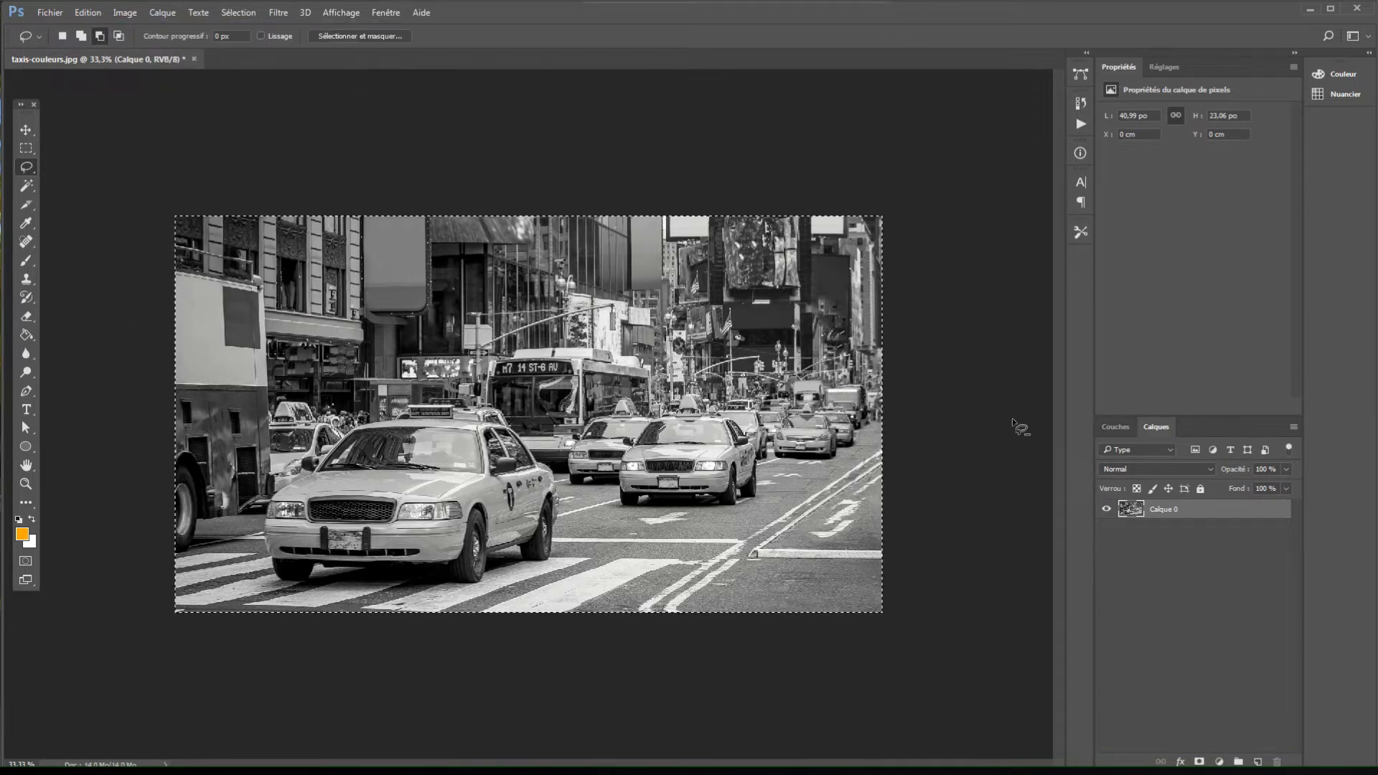
- Paste the copied colour image as a new layer and move the black-and-white Calque 0 above it
click(90, 18)
click(115, 136)
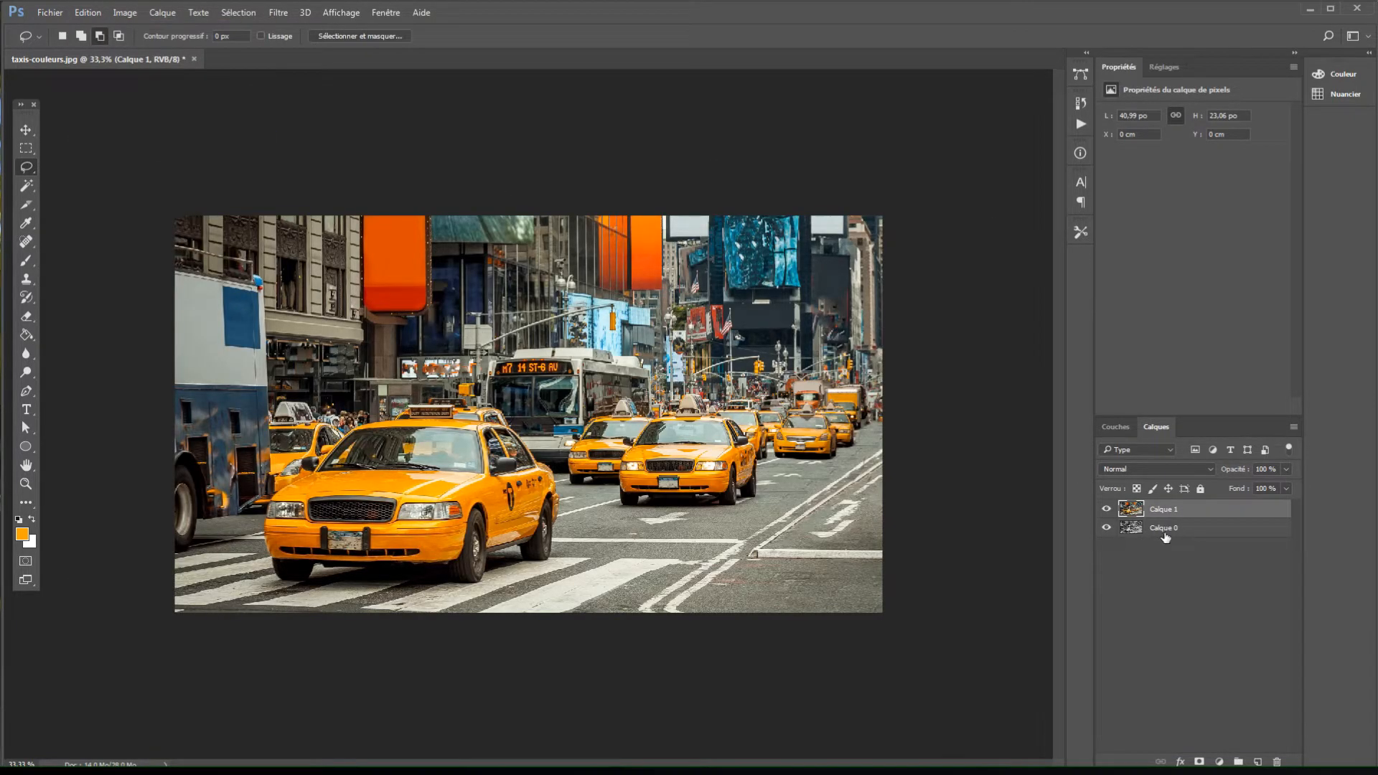
drag(1165, 537, 1159, 517)
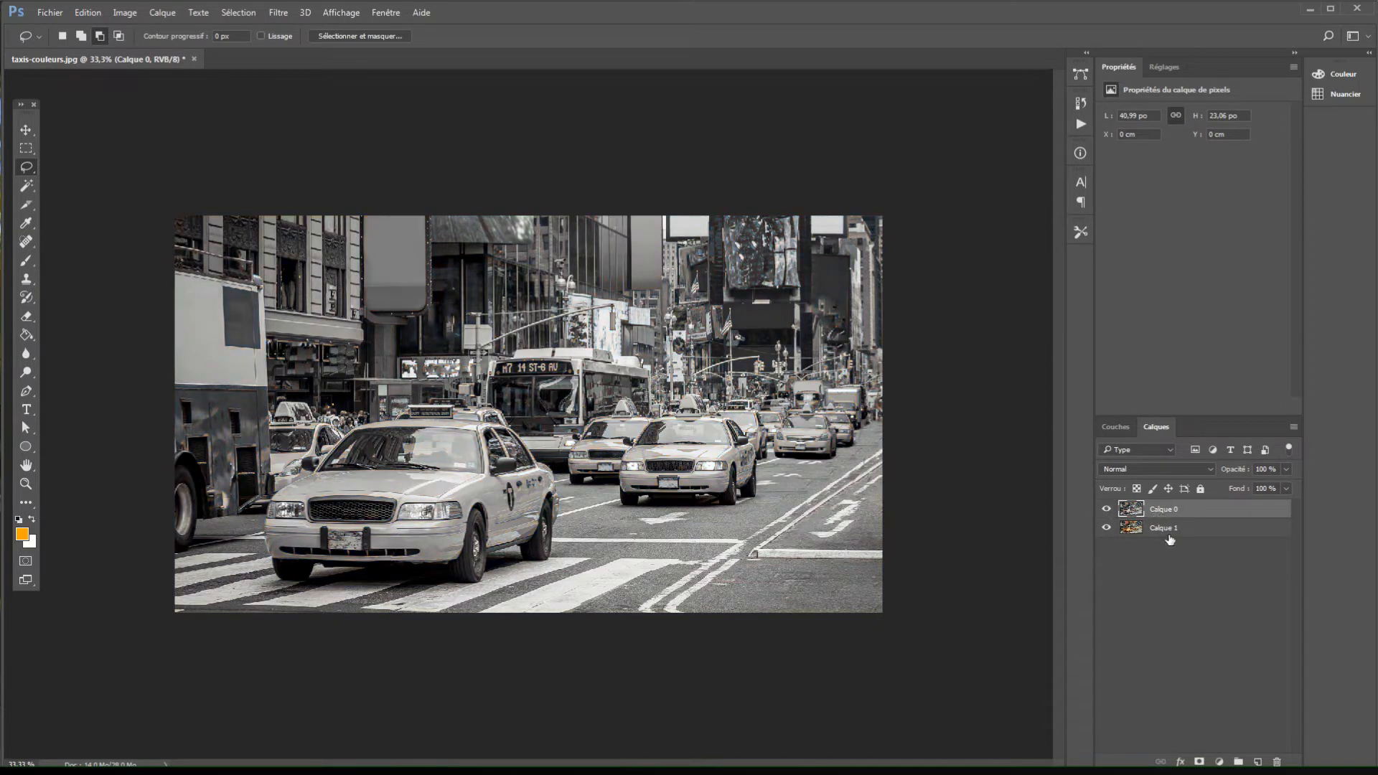
- Duplicate the colour layer Calque 1 as Calque 1 copie within taxis-couleurs.jpg
click(1162, 531)
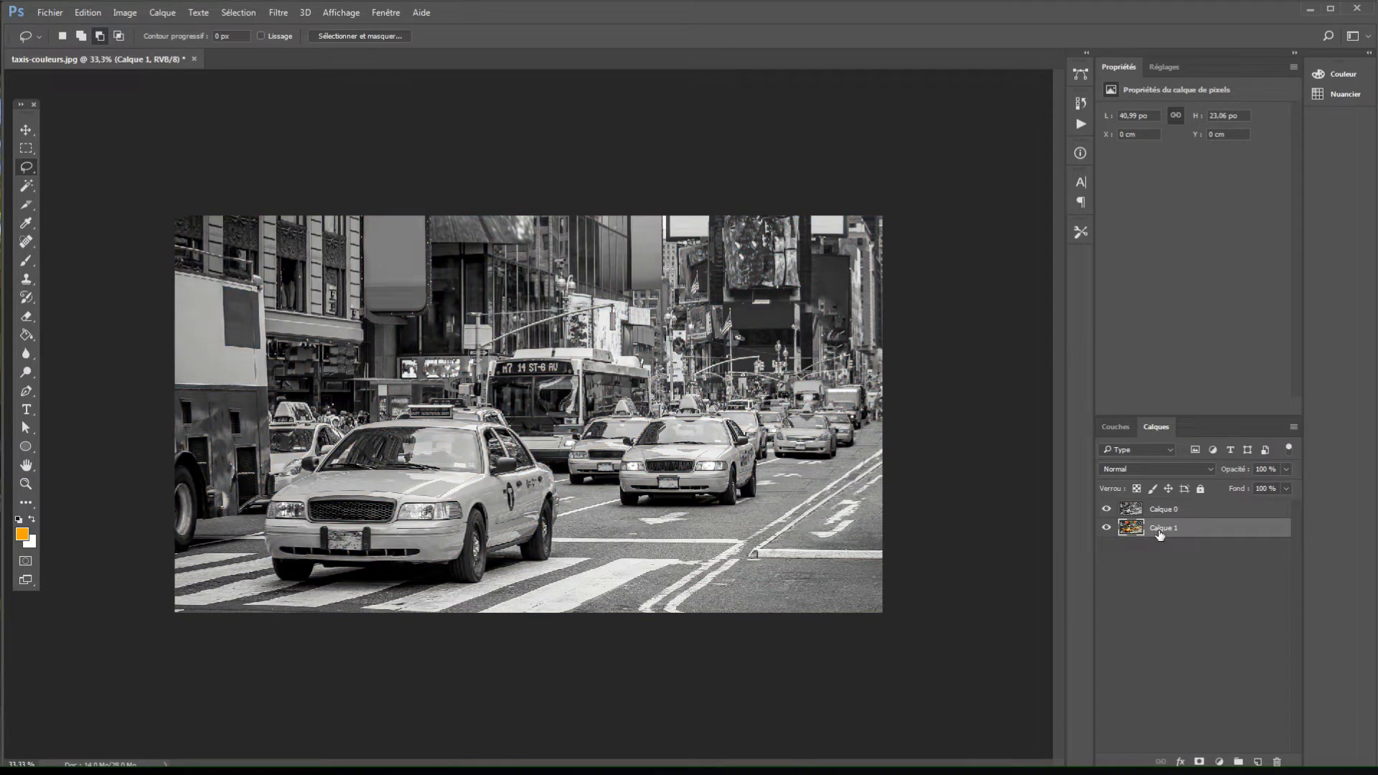
right_click(1161, 535)
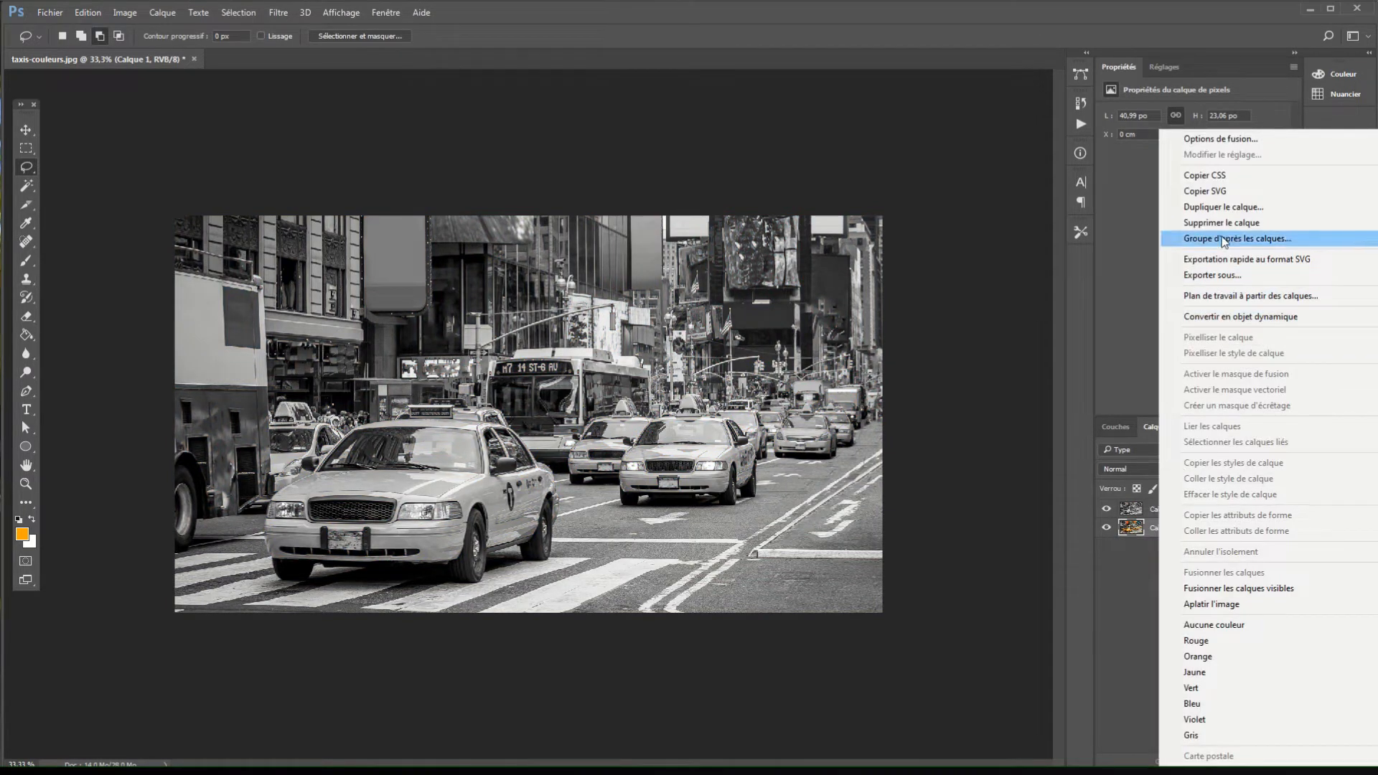
click(1189, 208)
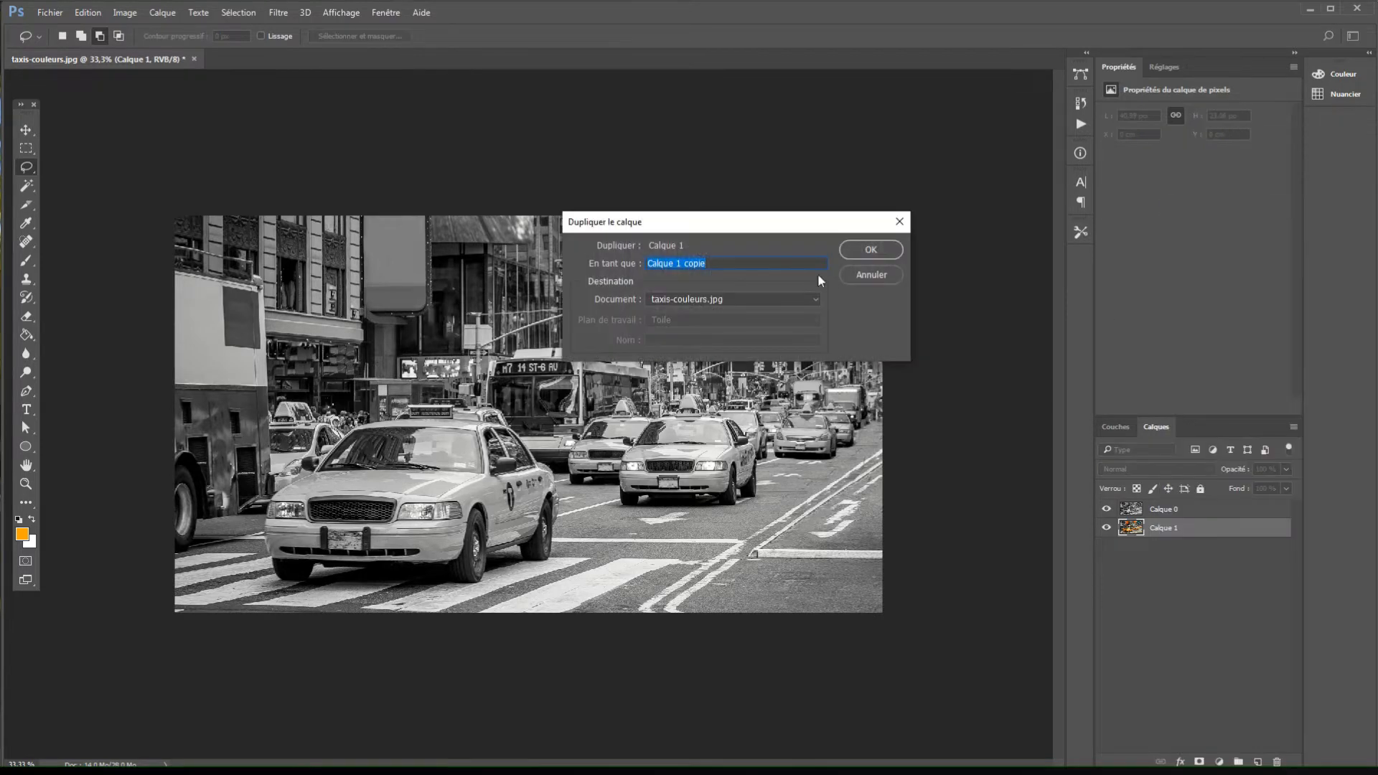
click(852, 249)
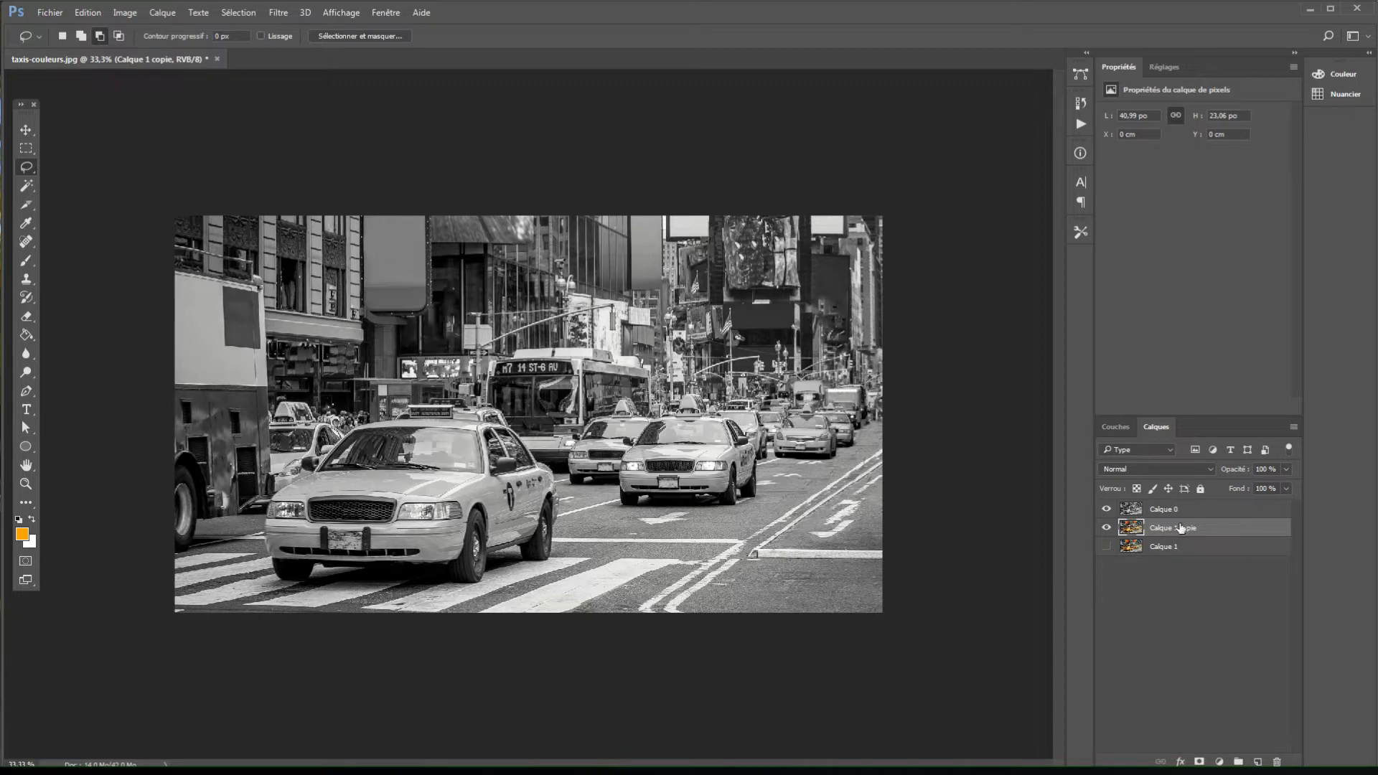
- Hide Calque 0 and draw a freehand lasso selection around all the taxis on Calque 1 copie
click(1107, 510)
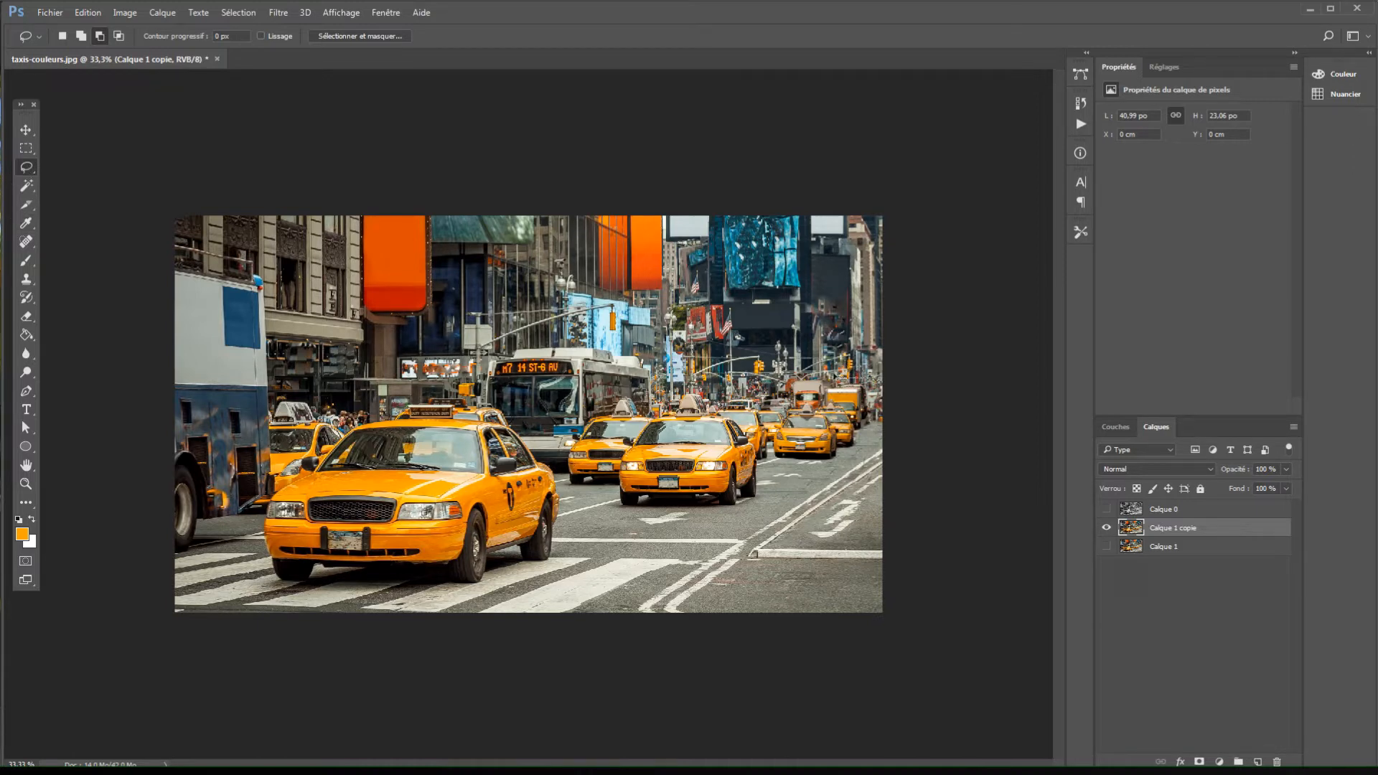
mouse_move(725, 391)
mouse_down()
mouse_move(538, 416)
mouse_move(445, 387)
mouse_move(284, 395)
mouse_move(264, 578)
mouse_move(298, 605)
mouse_move(437, 607)
mouse_move(643, 575)
mouse_move(748, 504)
mouse_move(856, 463)
mouse_move(882, 385)
mouse_up()
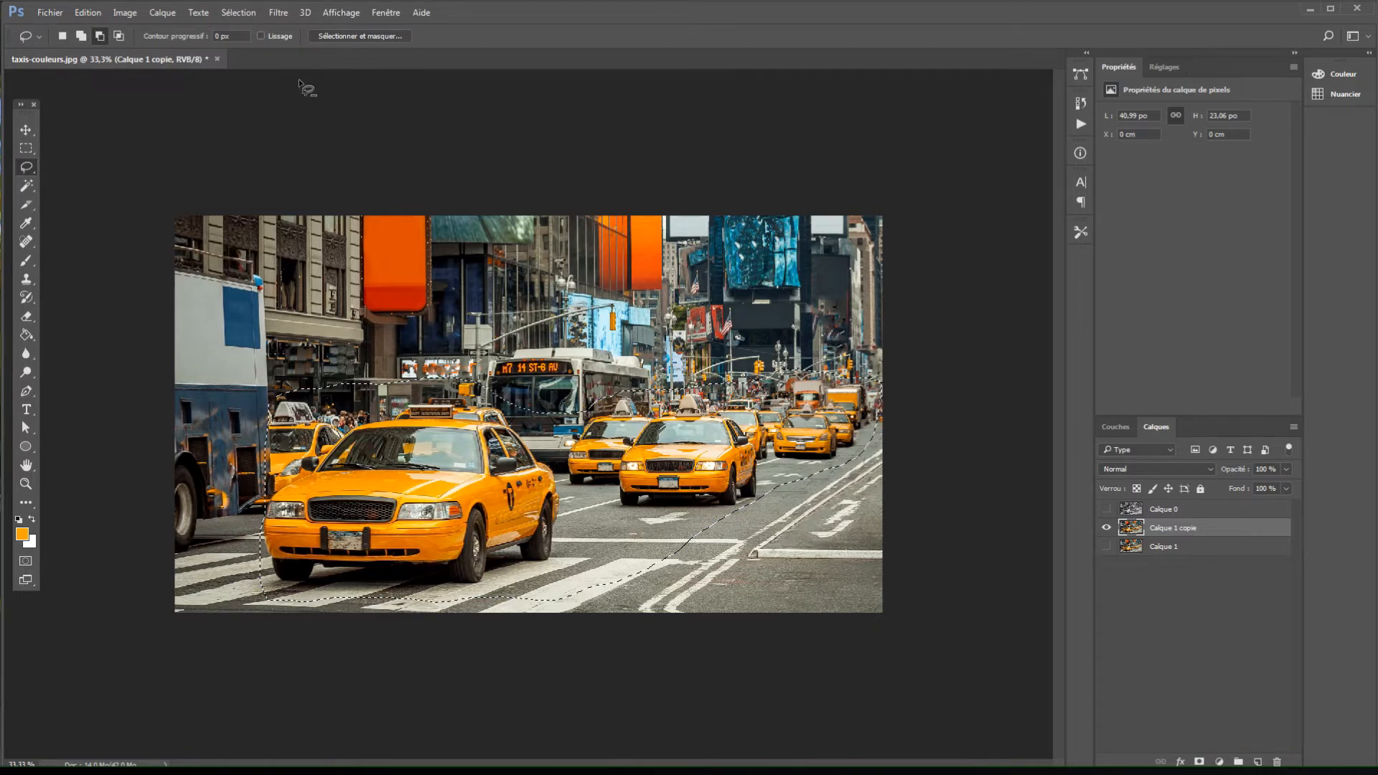
- Open Color Range for the lassoed area, try a tolerance of 38, and set the tolerance to 200
click(244, 12)
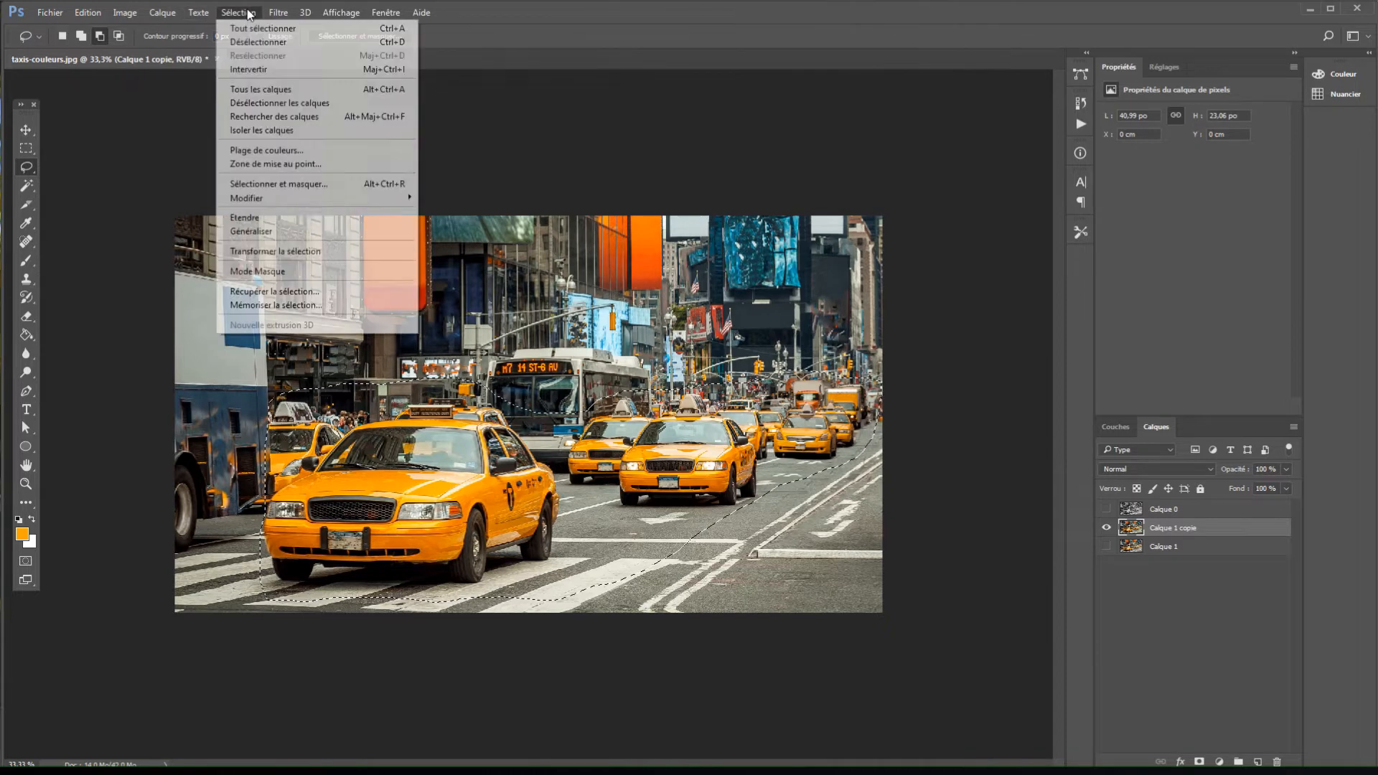
click(290, 152)
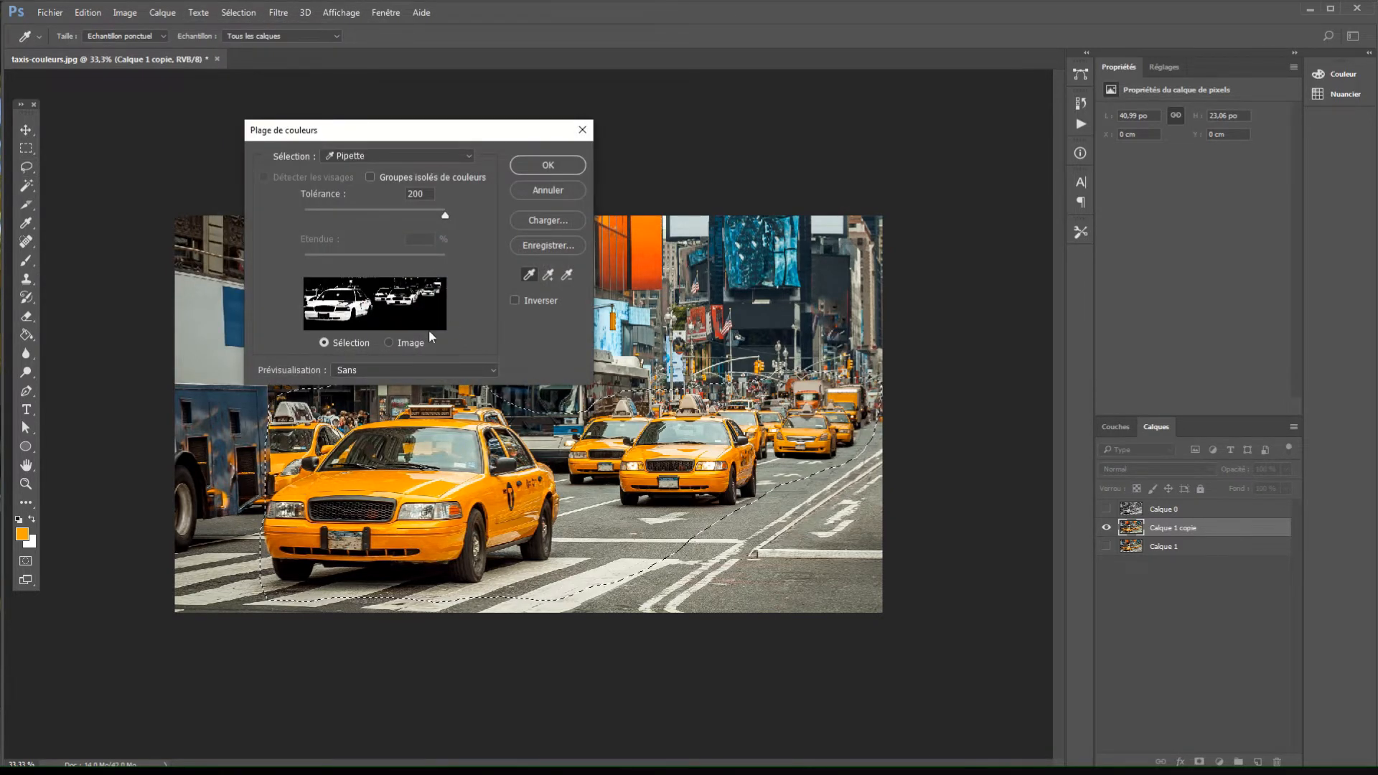
drag(446, 214, 331, 215)
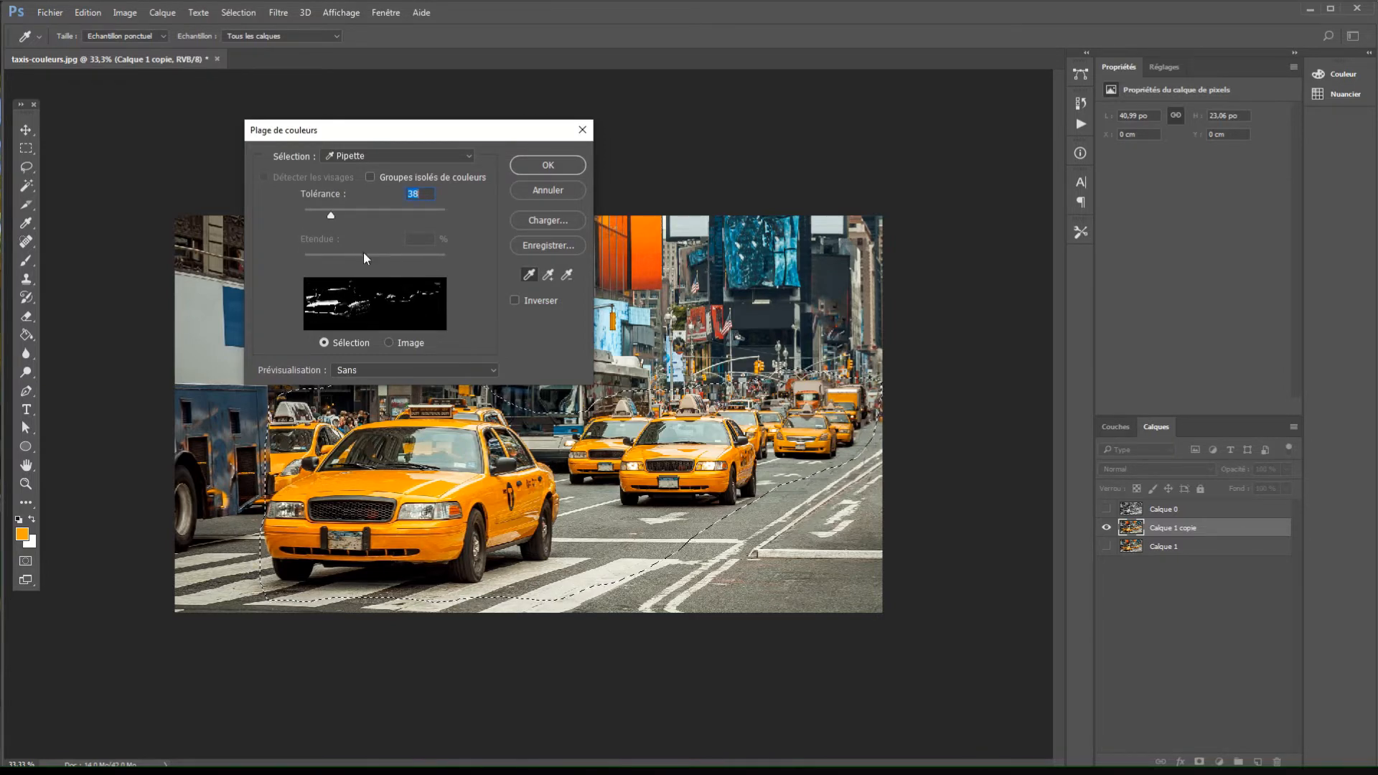
click(397, 344)
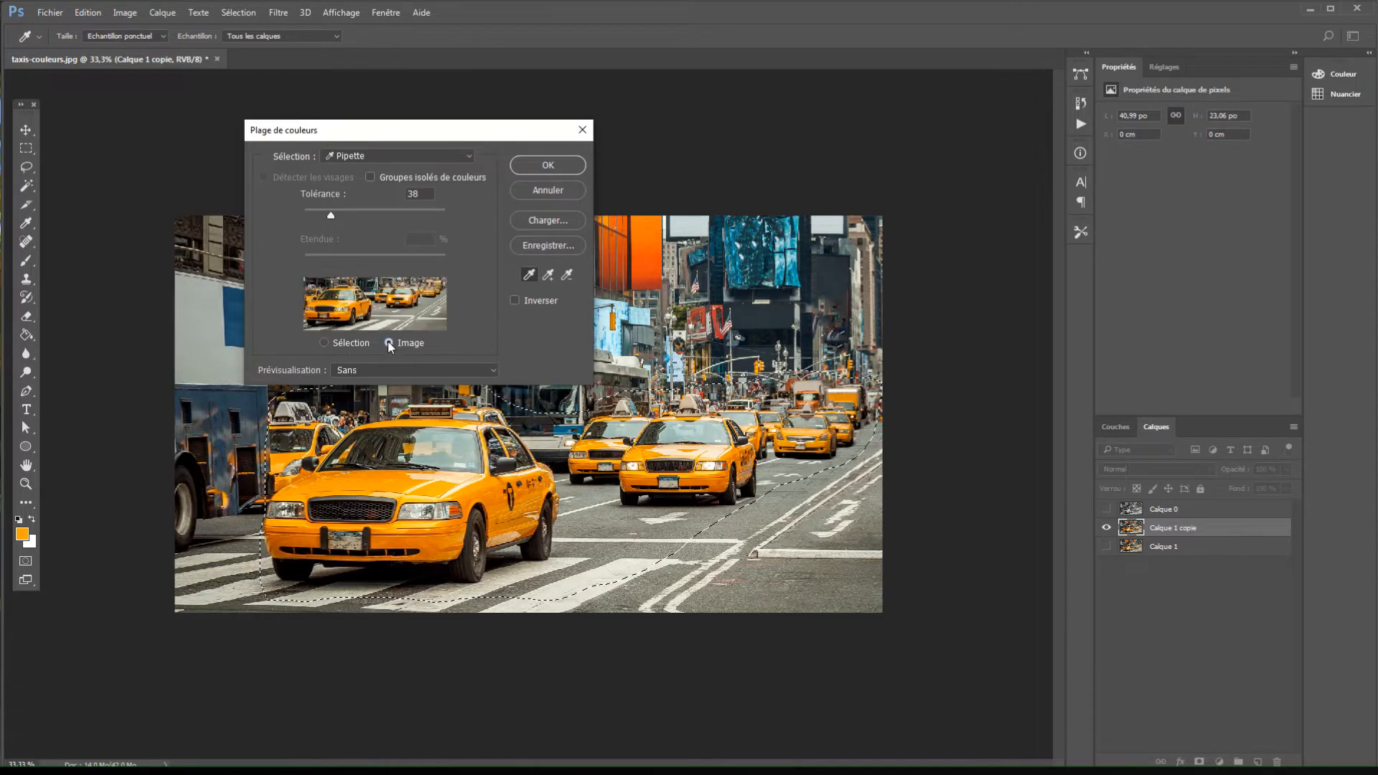
click(325, 343)
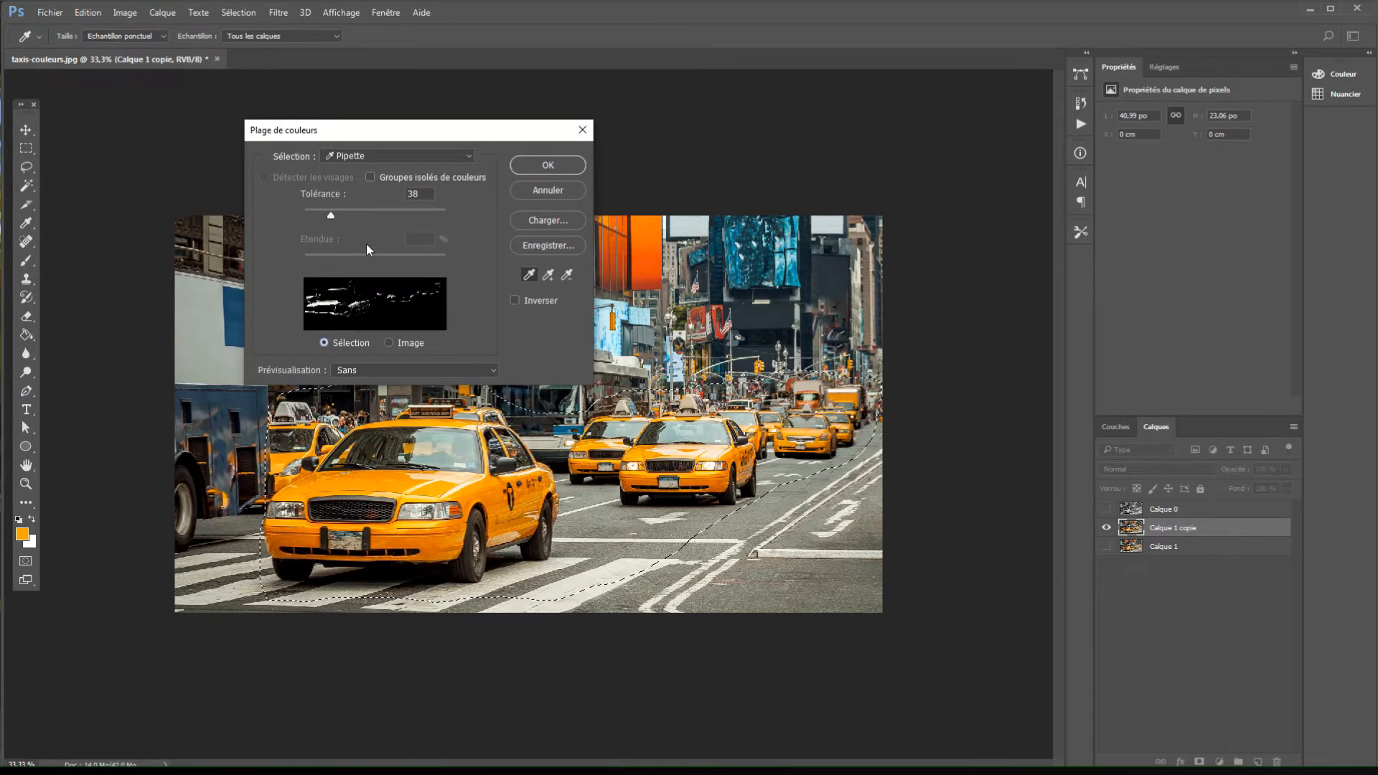
drag(329, 214, 446, 234)
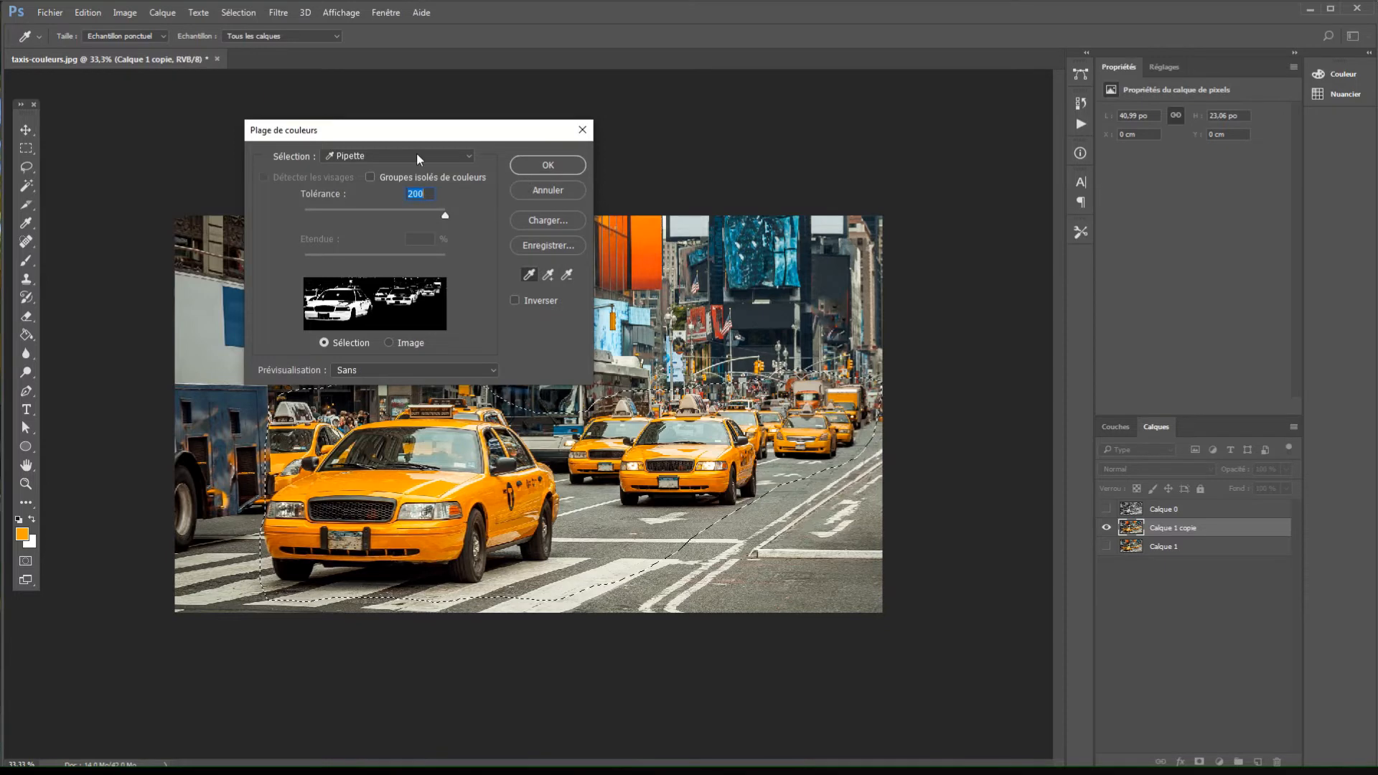
- Sample the foreground taxi's yellow-orange bodywork with the eyedropper and apply the colour range selection
click(463, 154)
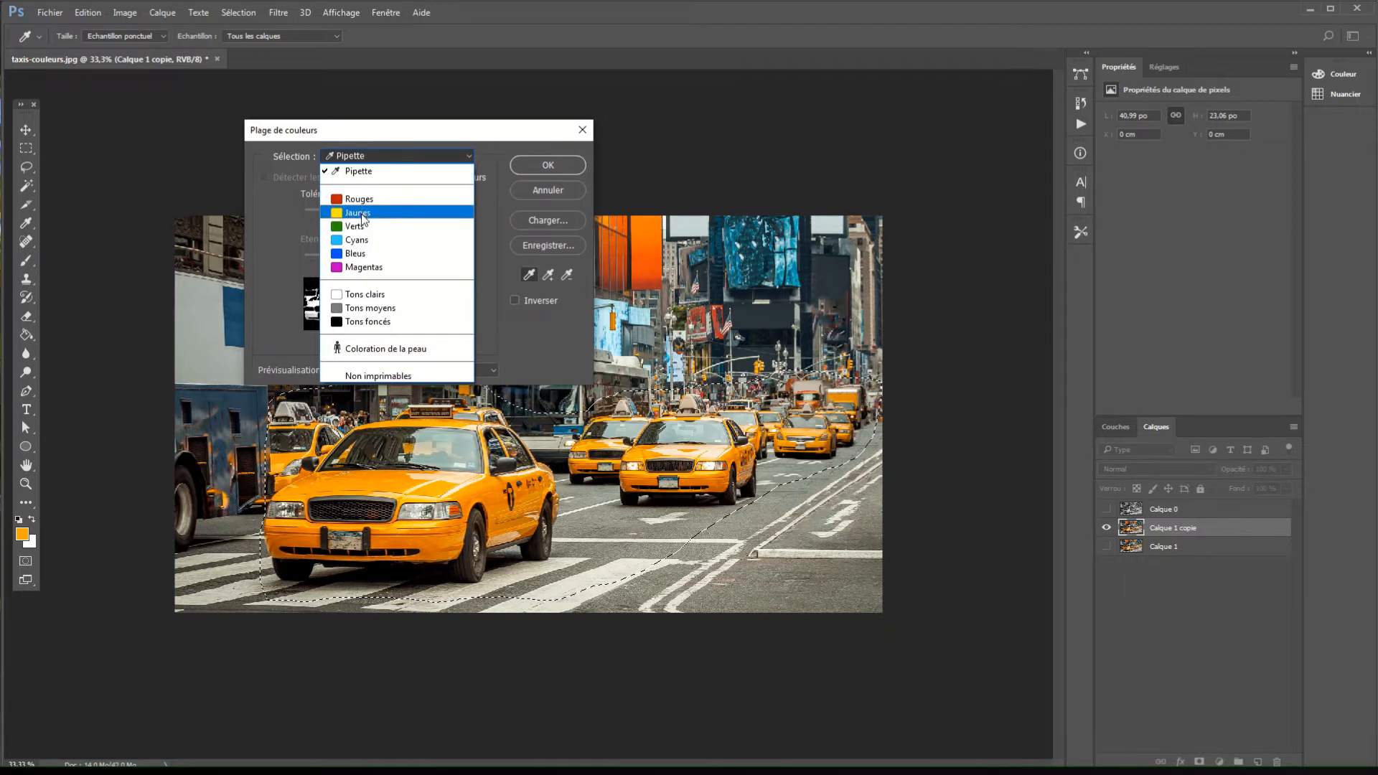
click(488, 225)
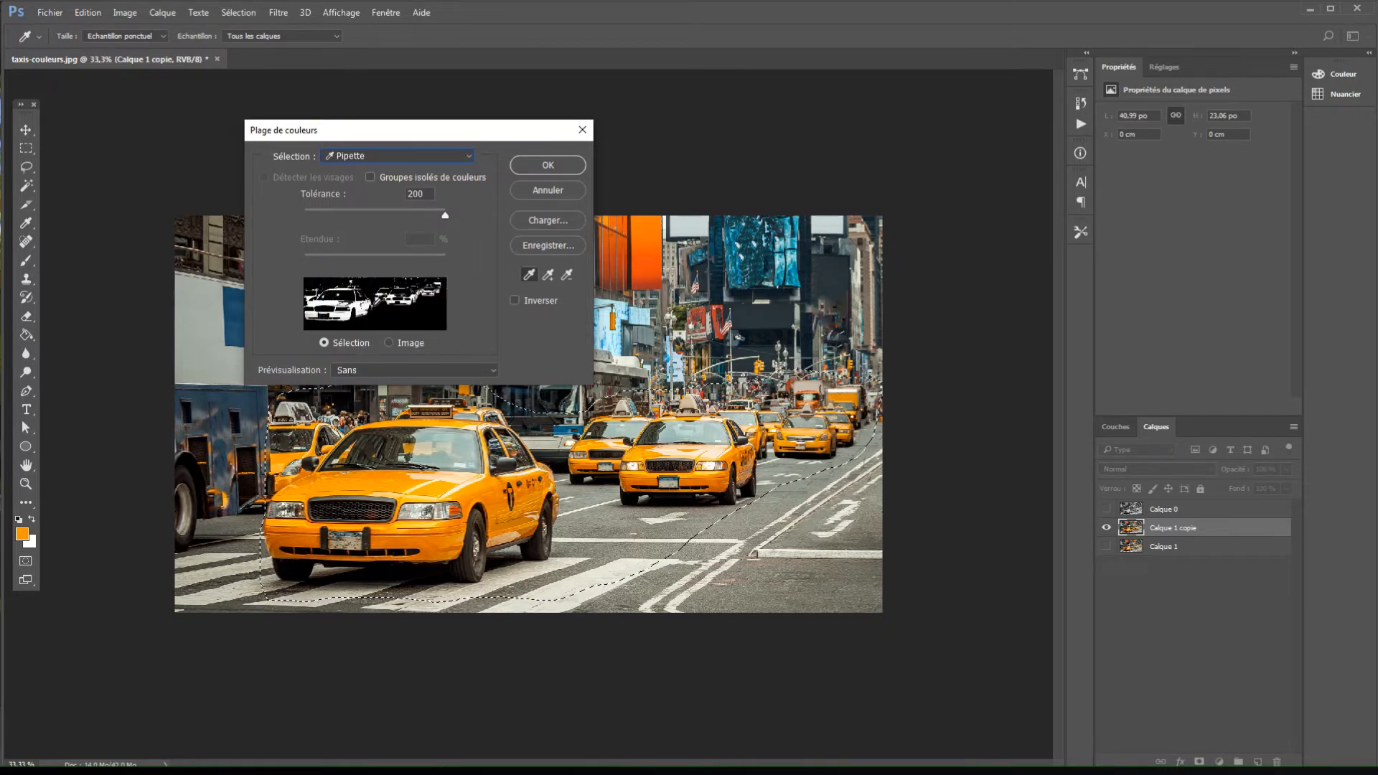
click(392, 312)
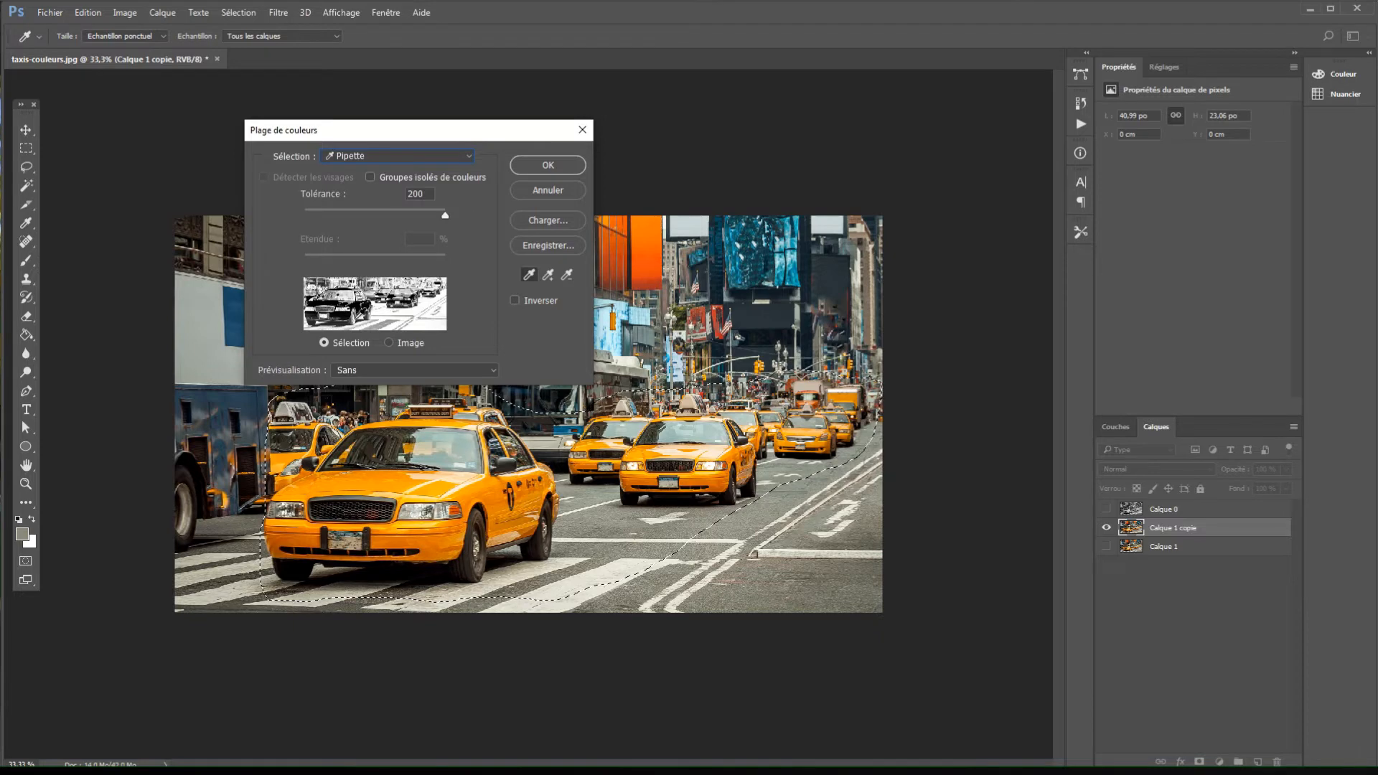
click(334, 307)
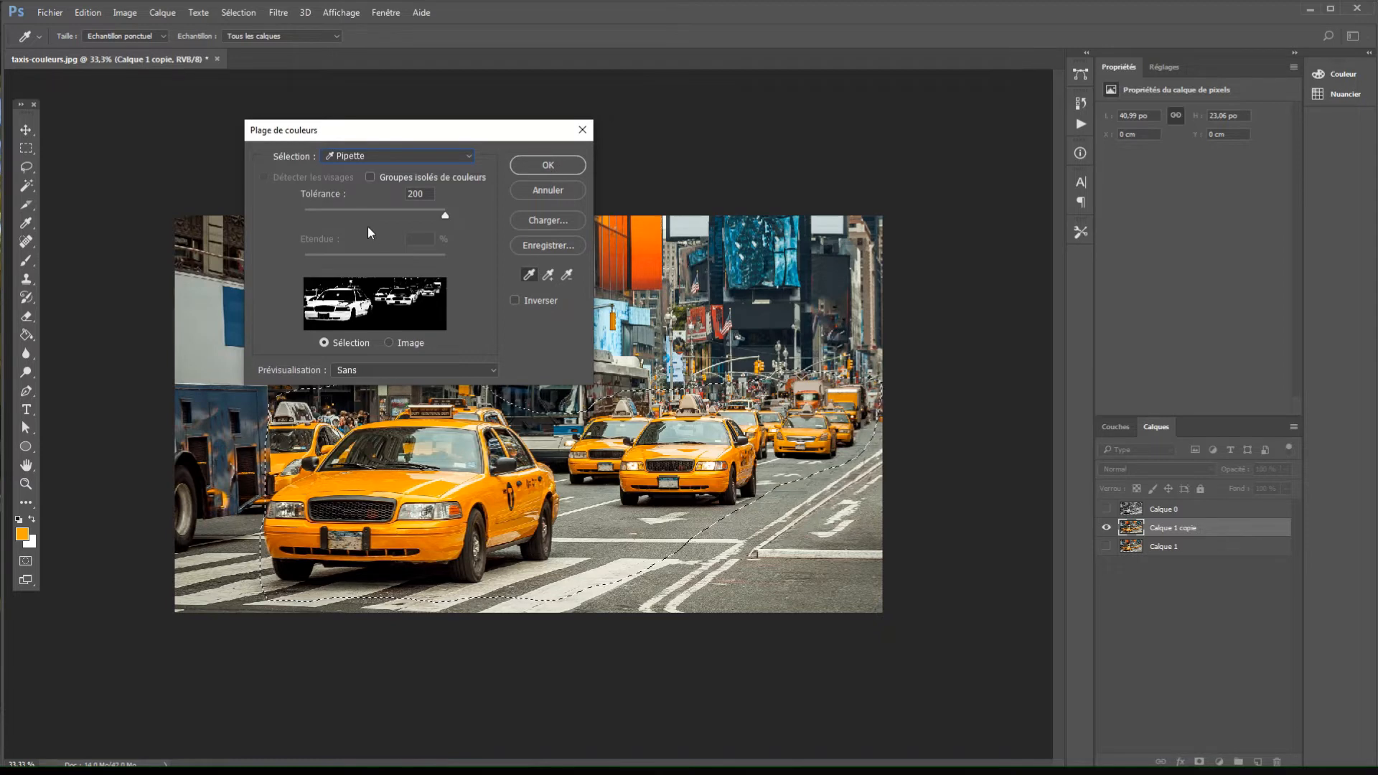
click(552, 167)
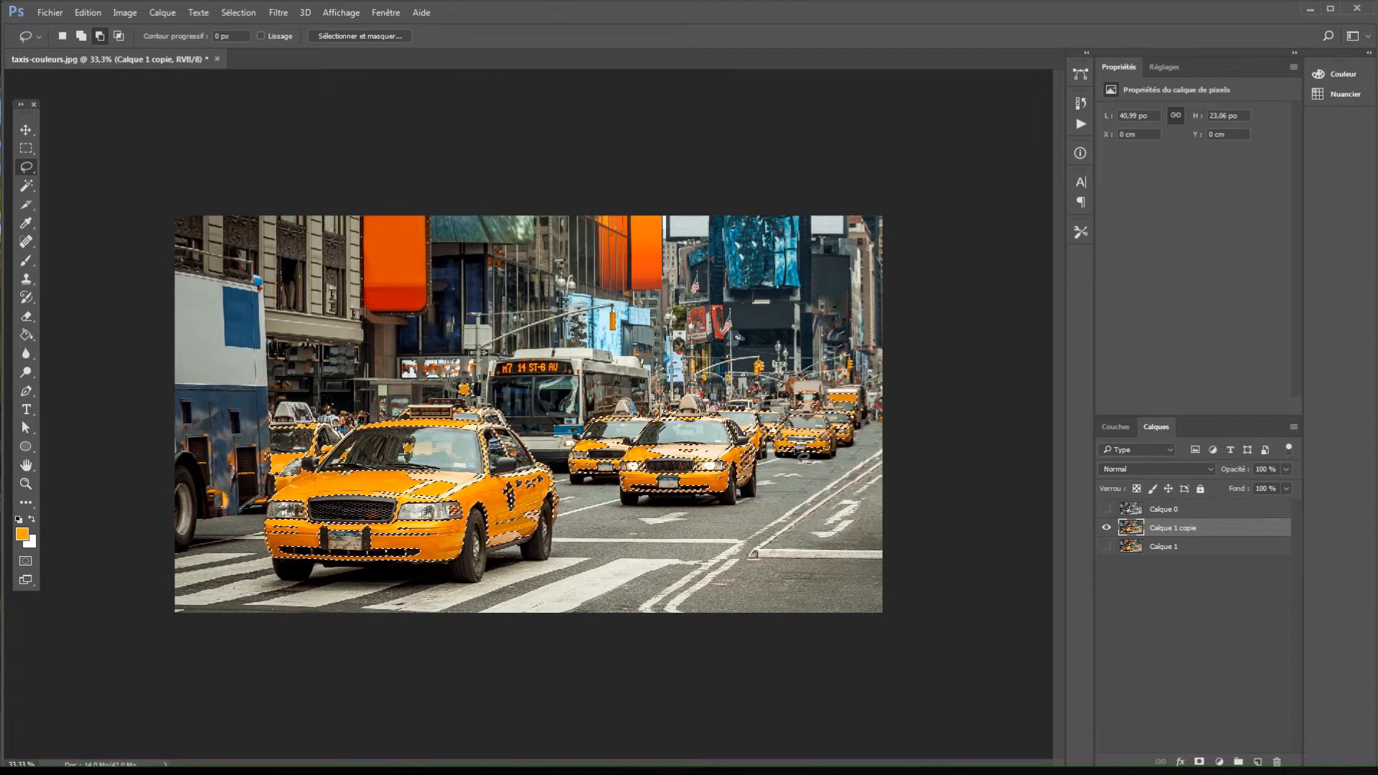
- Copy the selected yellow taxi areas from Calque 1 copie and show the Calque 0 and Calque 1 layers
click(88, 12)
click(97, 109)
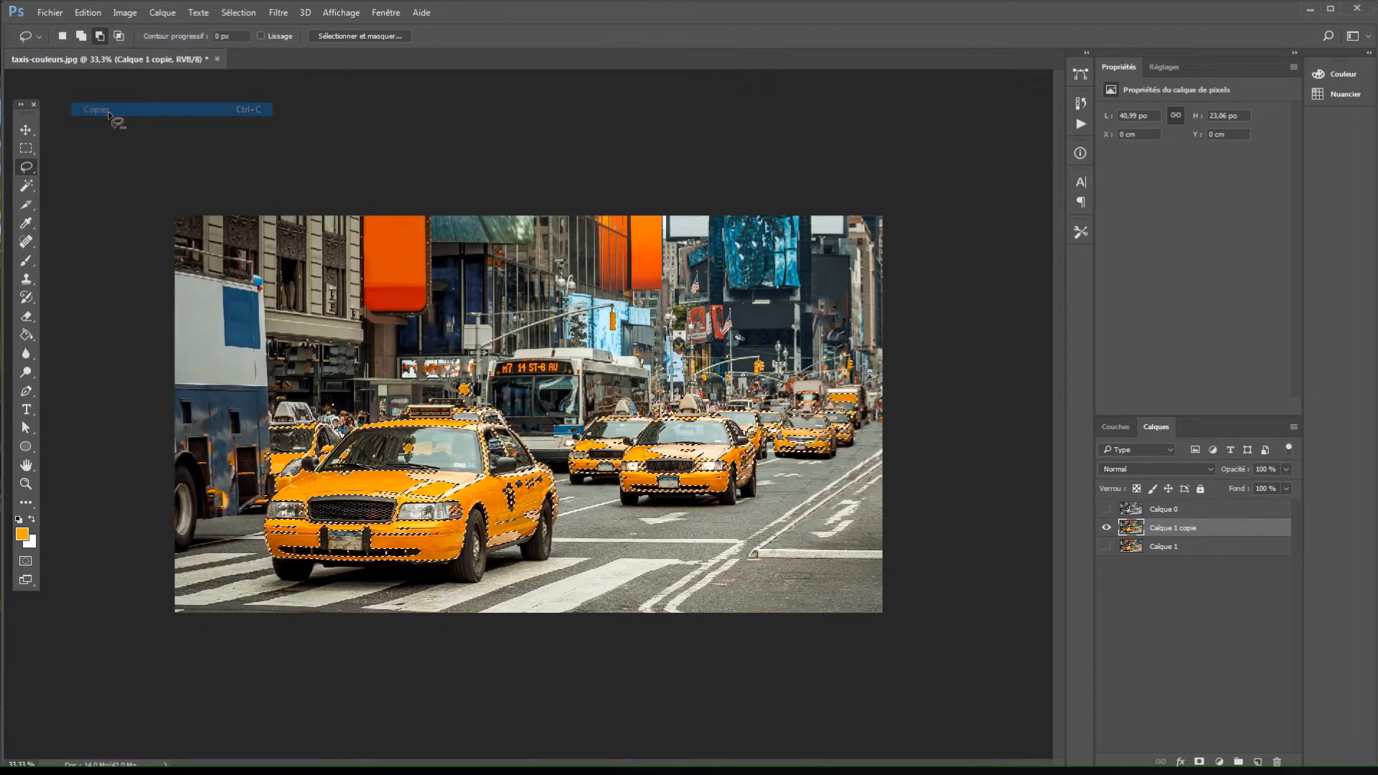
click(1107, 509)
click(1107, 547)
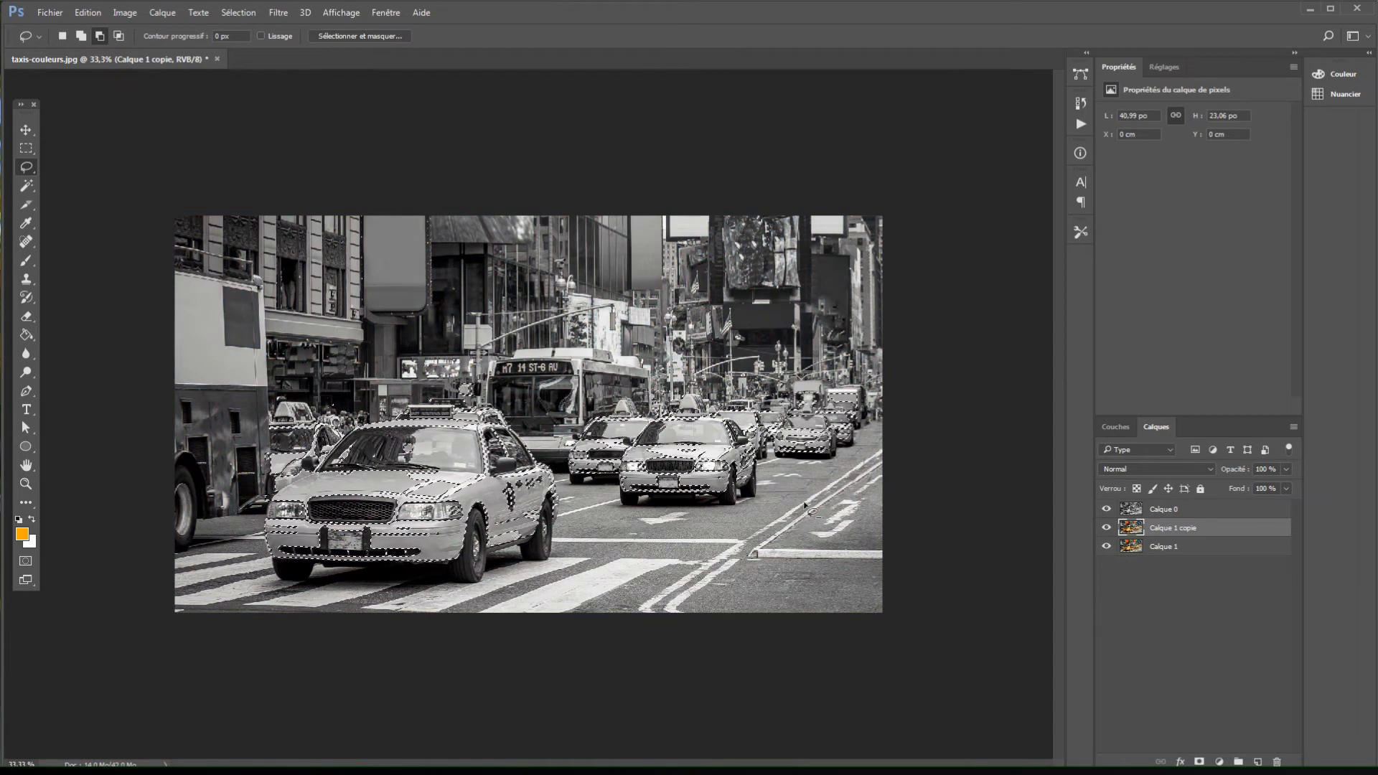
- Paste the copied yellow taxi areas as a new layer directly above the black-and-white Calque 0
click(1192, 509)
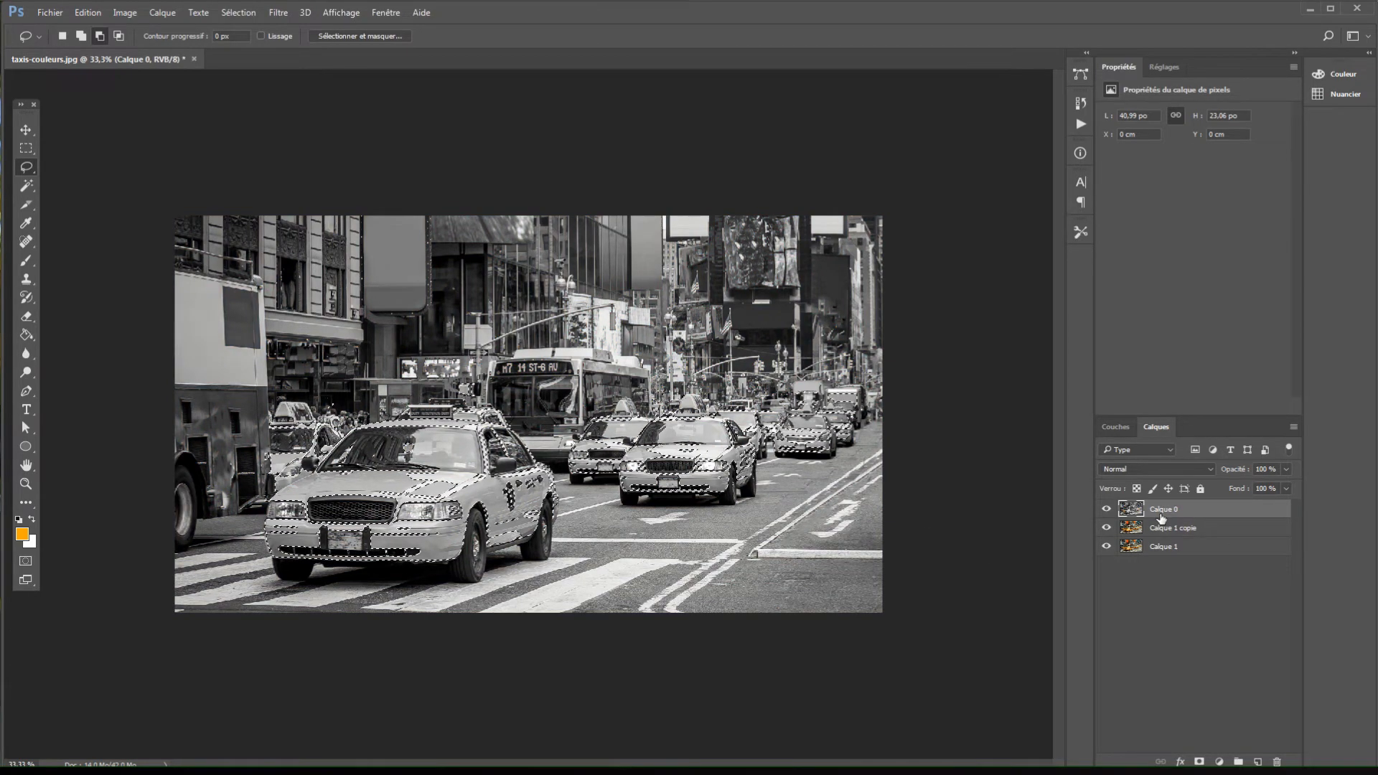
click(88, 12)
click(139, 138)
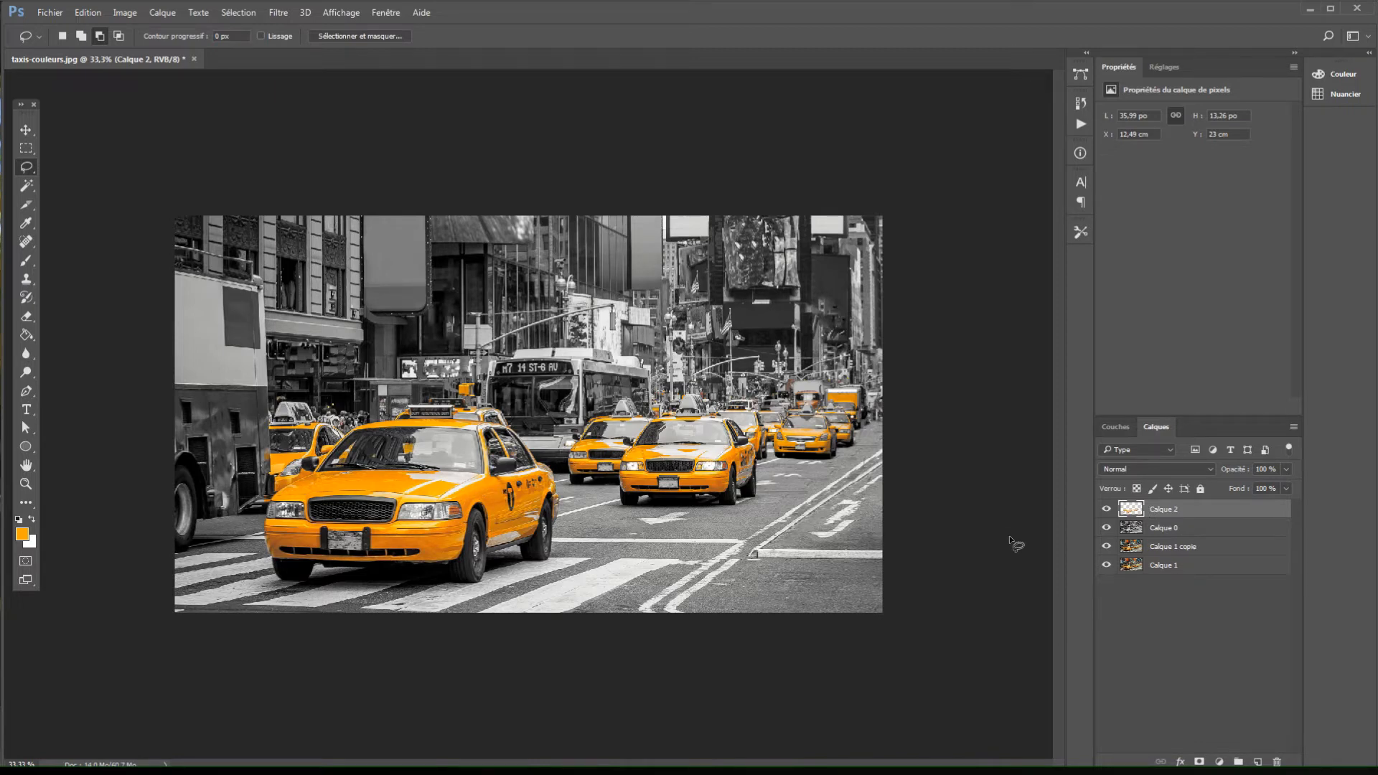
- Hide Calque 0 and Calque 2, activate Calque 1 copie, and select the middle taxi's bonnet with the Magic Wand
click(1165, 548)
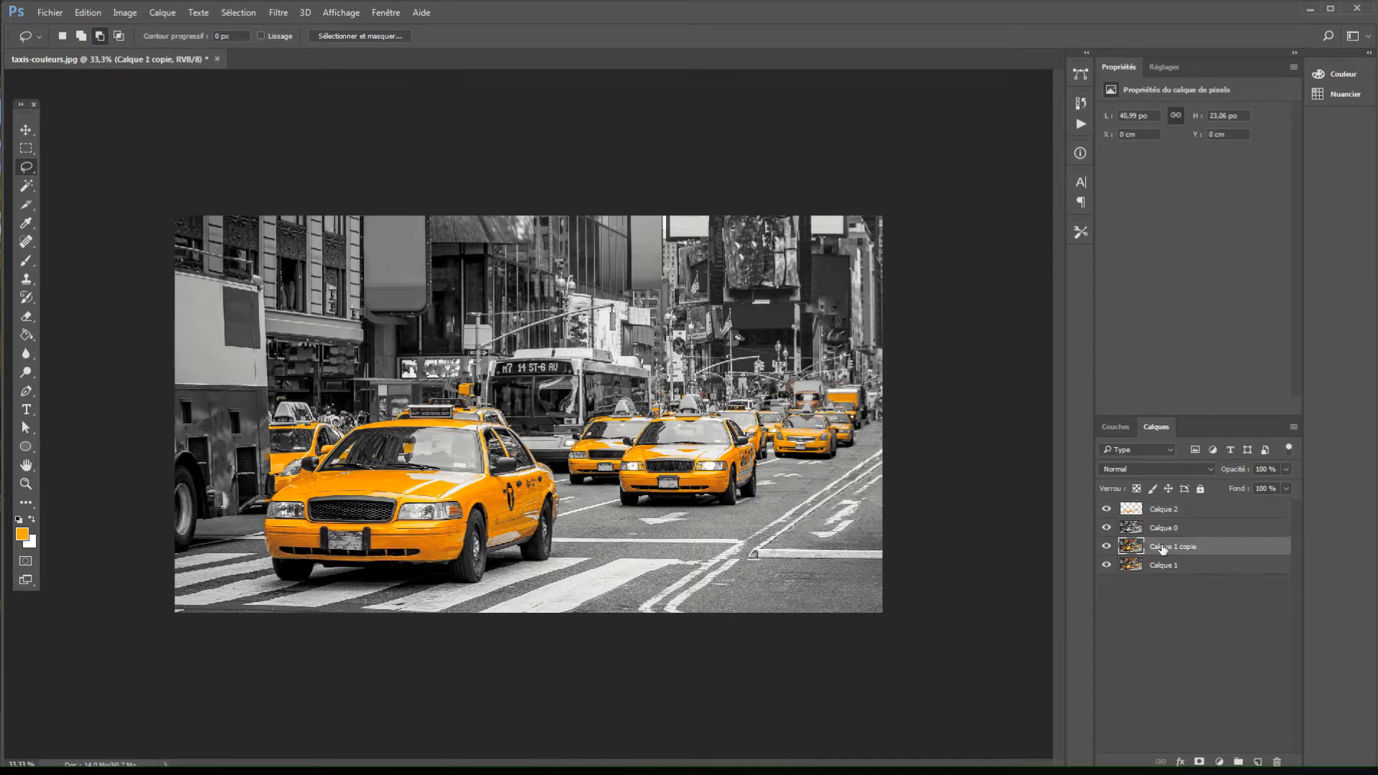
click(1108, 529)
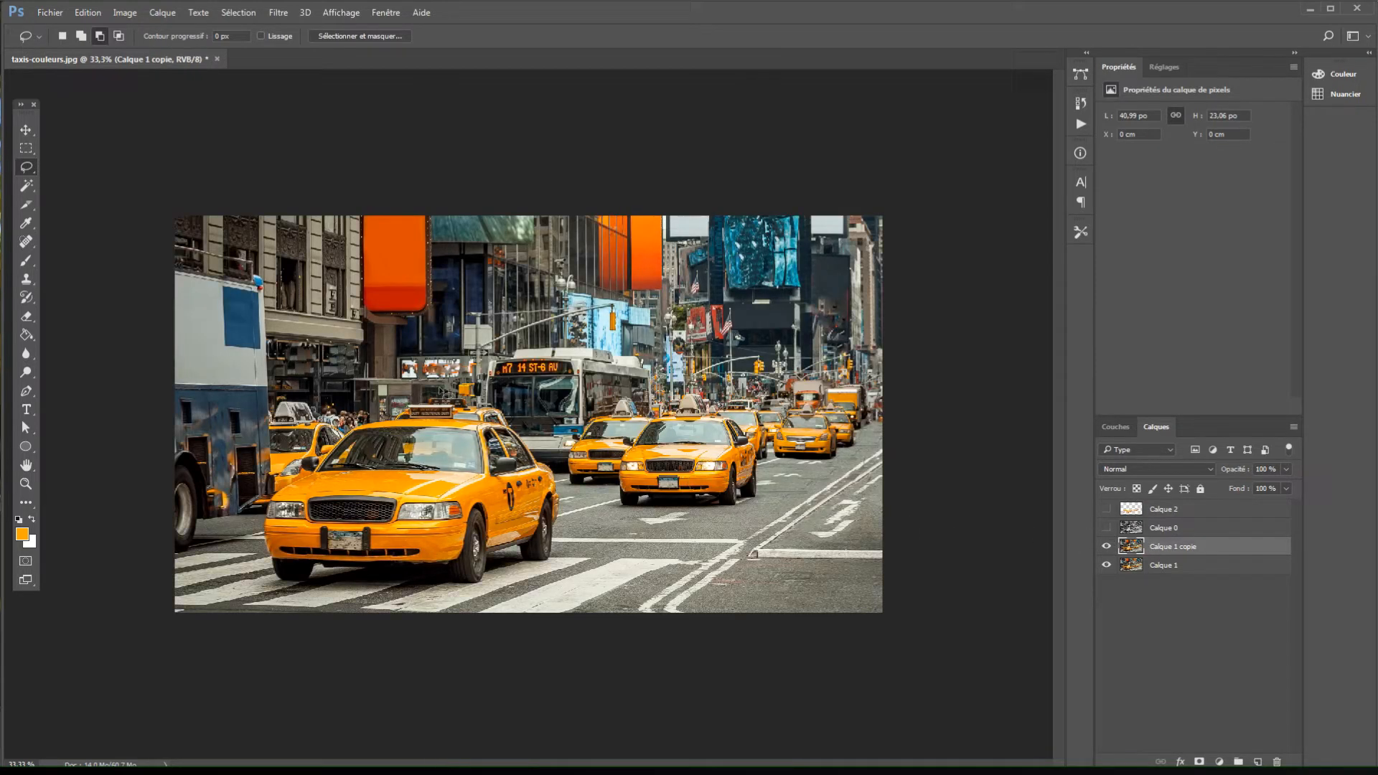
click(26, 187)
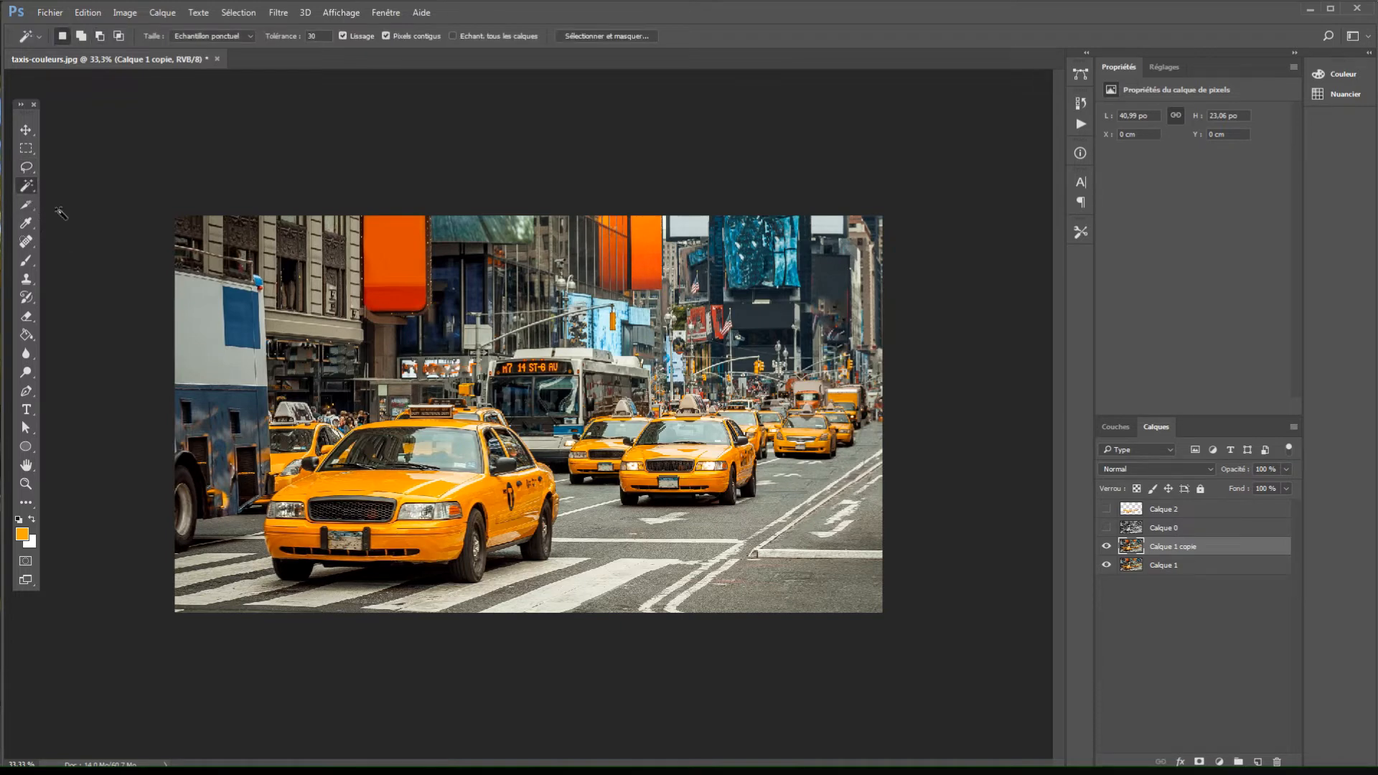
click(669, 452)
right_click(679, 451)
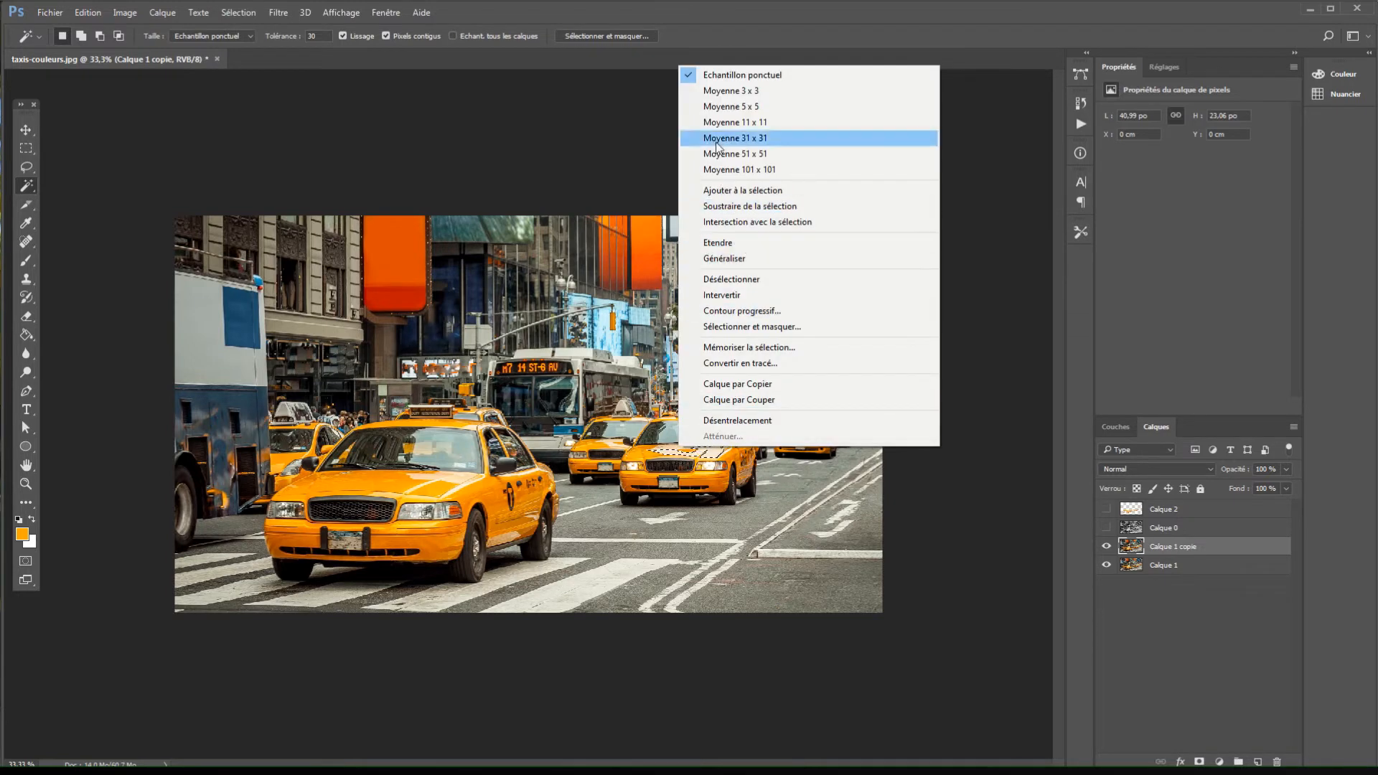
click(721, 194)
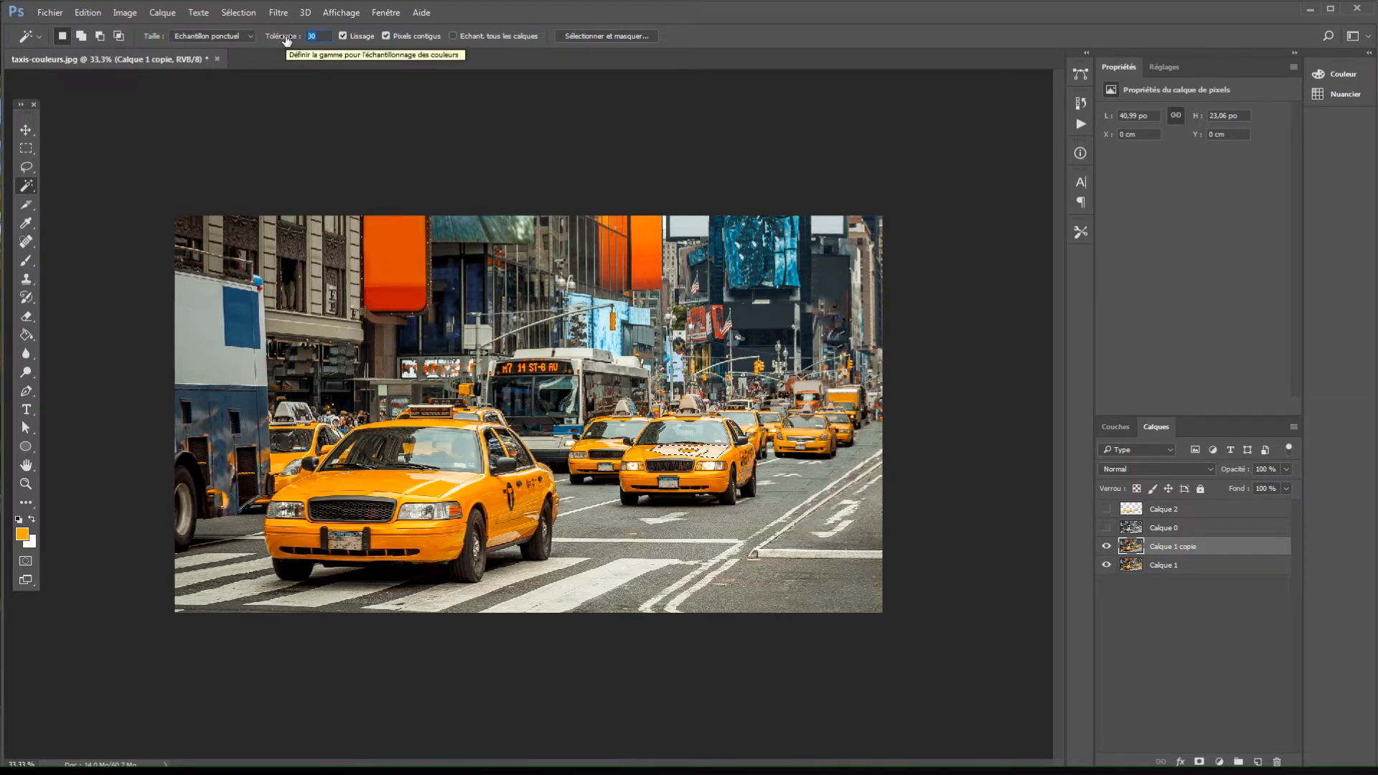
- Set the Magic Wand tolerance to 50 and add the foreground taxi's bodywork and bonnet to the selection
text(5)
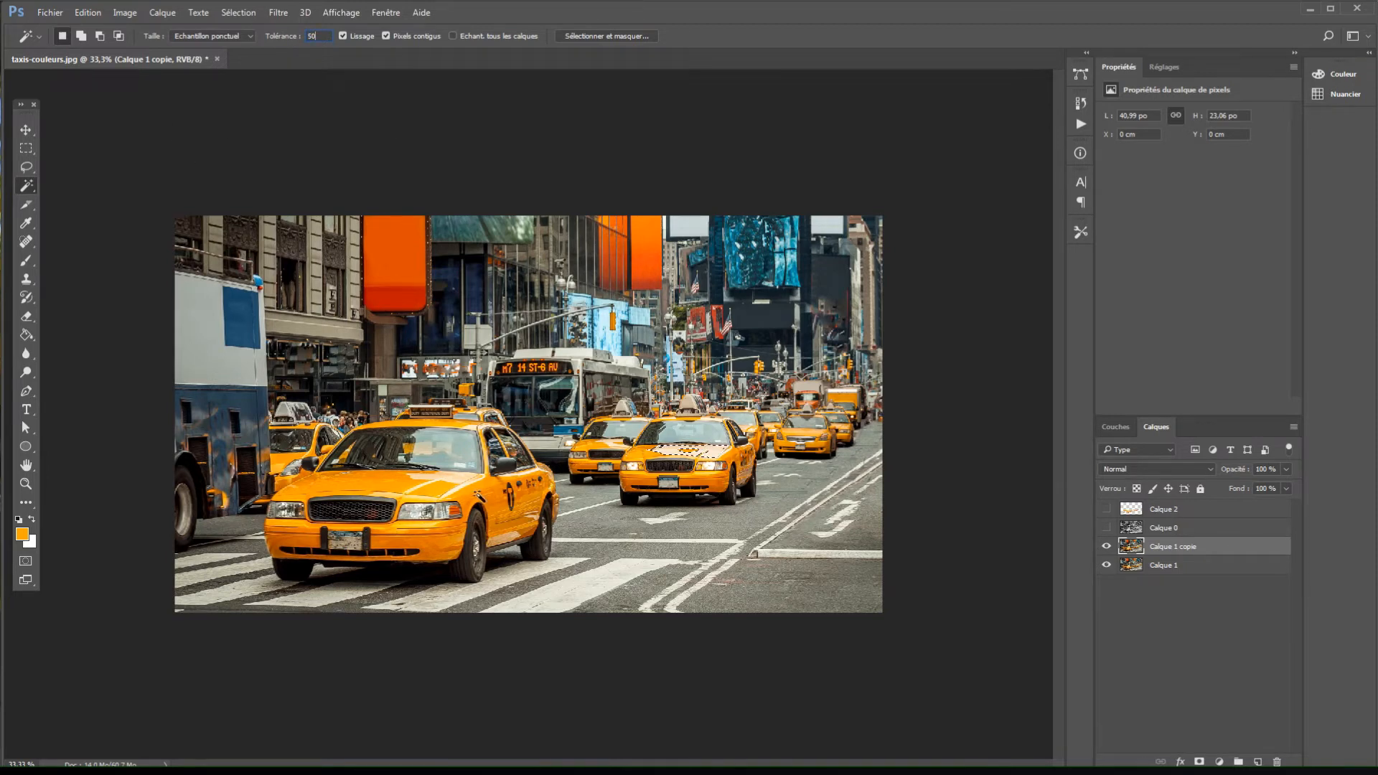
right_click(475, 111)
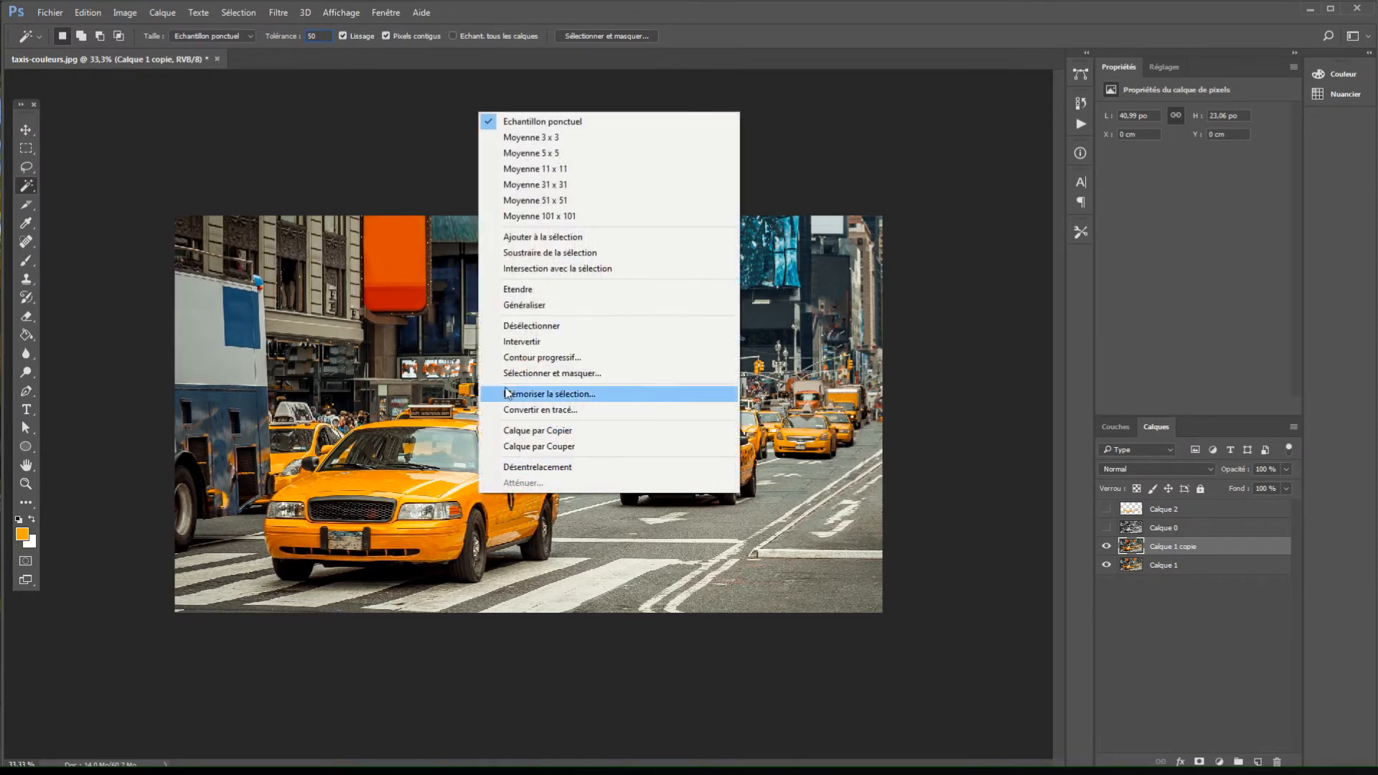
click(540, 236)
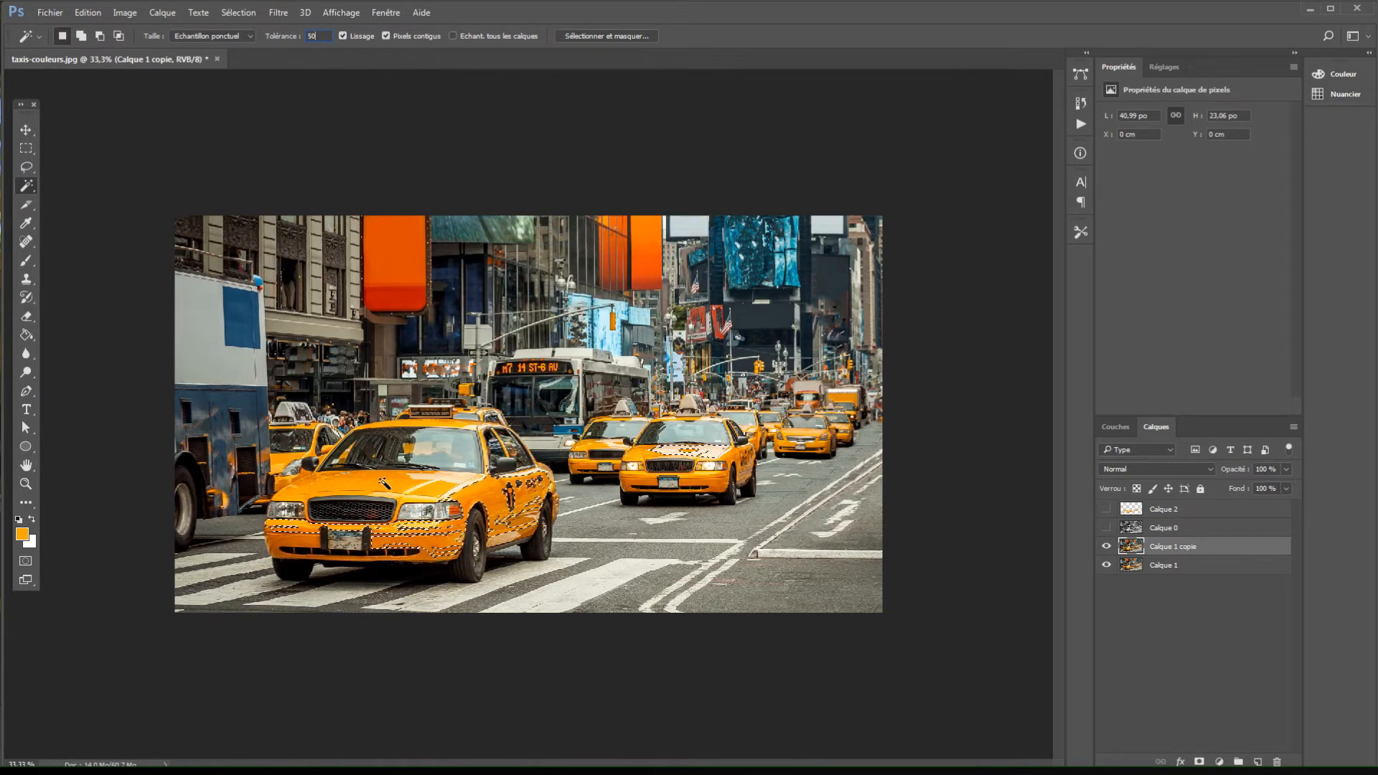
right_click(384, 480)
click(448, 225)
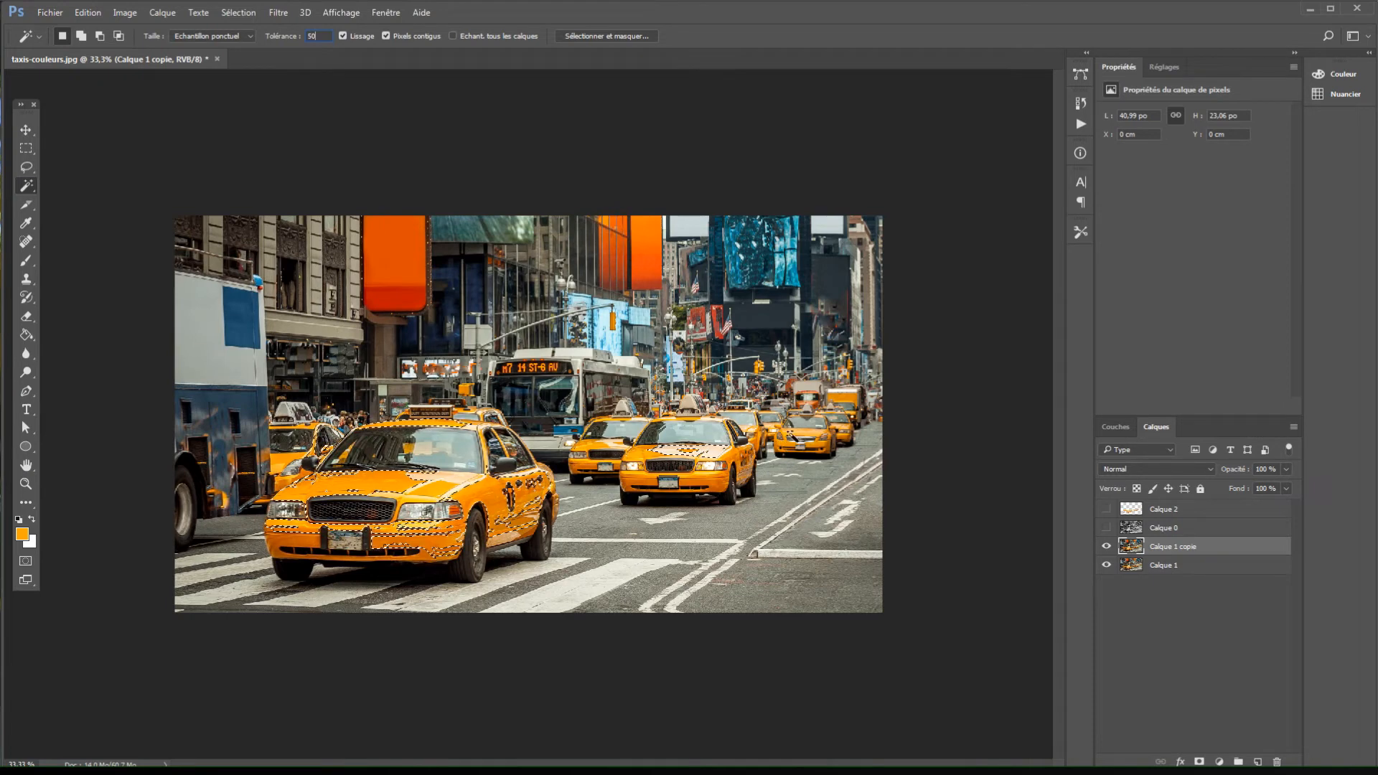
- Add yellow areas of the distant right-hand taxi, the middle taxi and the taxi just behind it to the selection
right_click(796, 362)
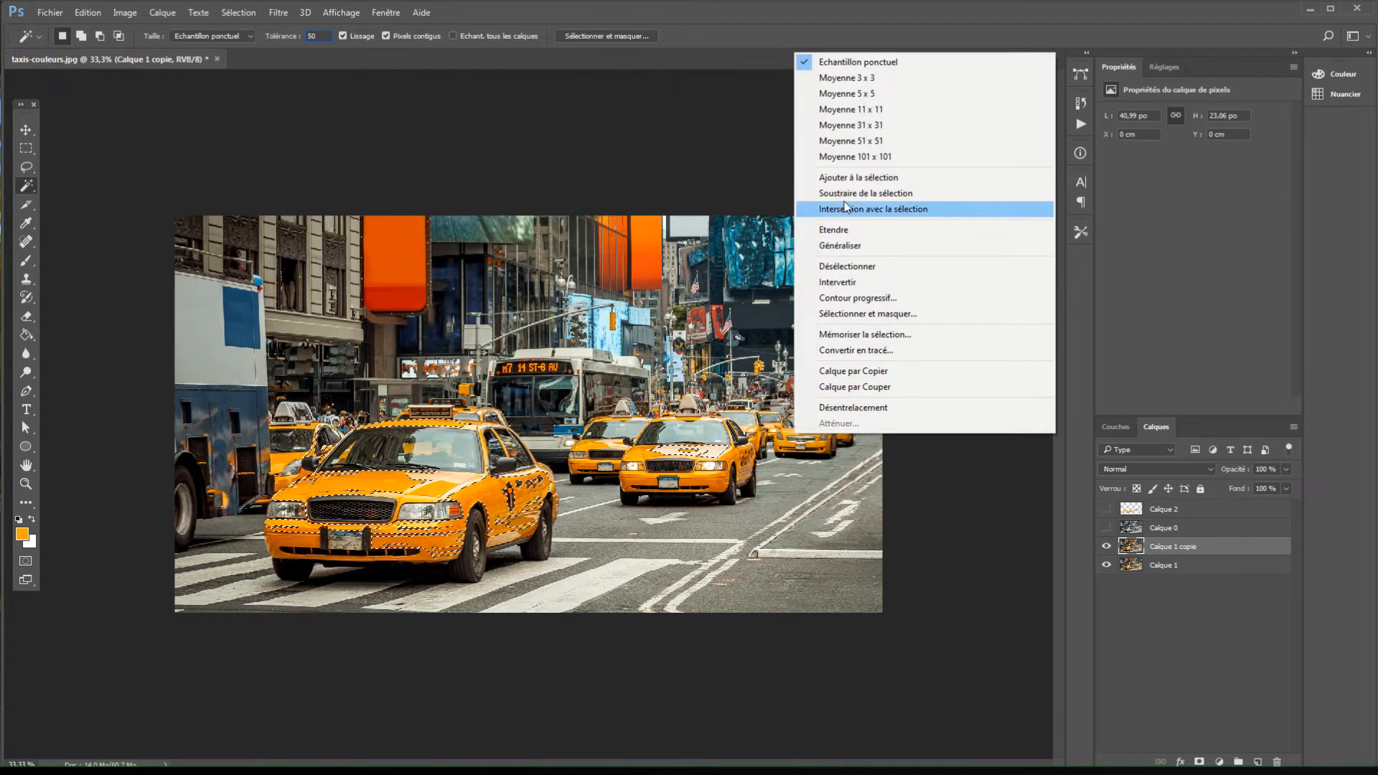
click(854, 177)
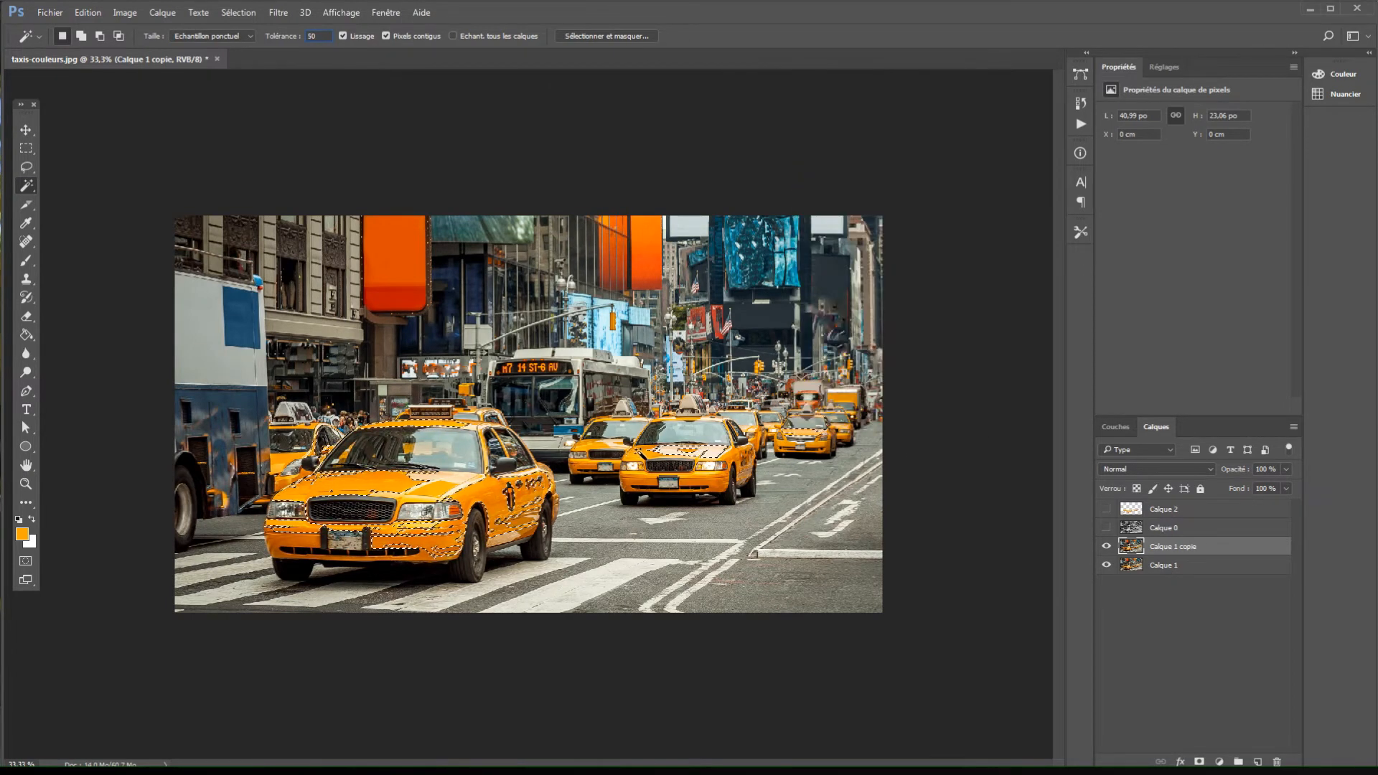
right_click(641, 451)
click(720, 198)
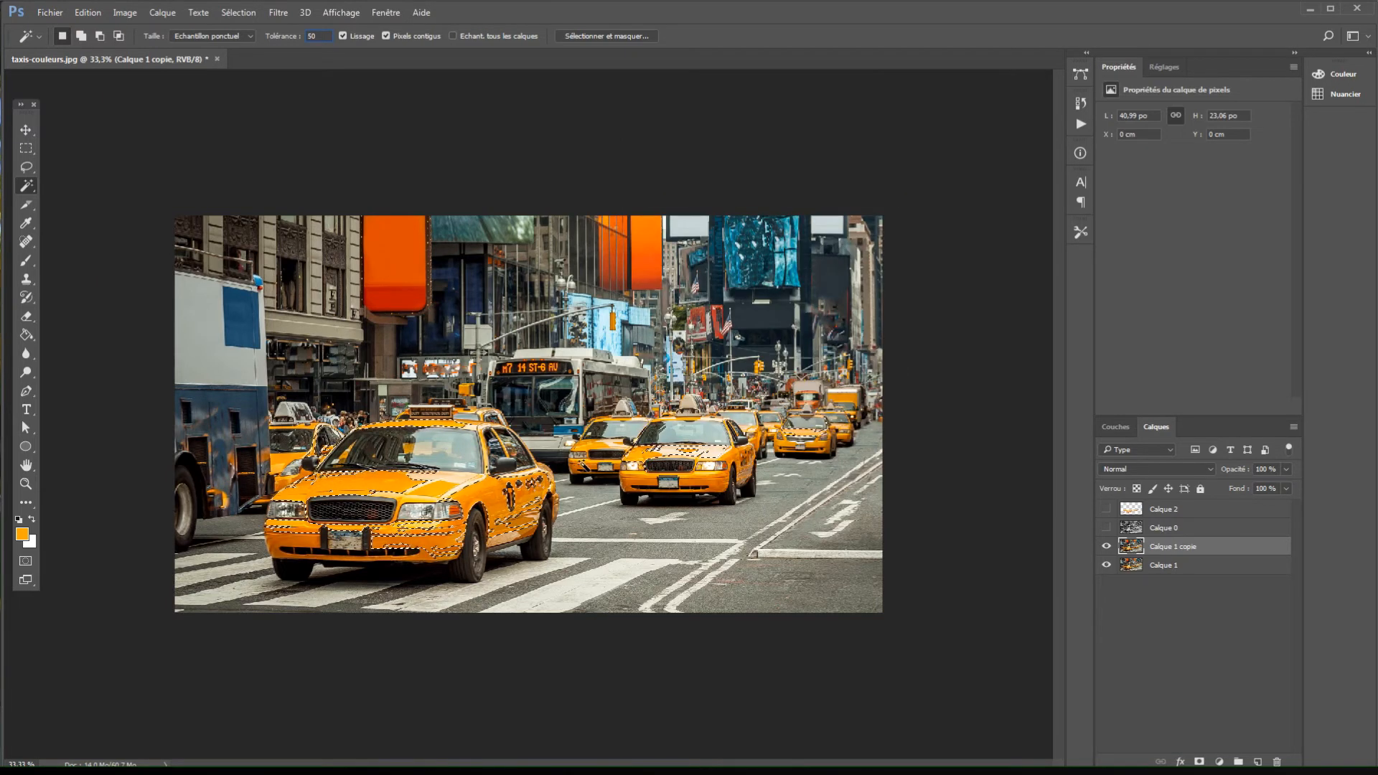
right_click(594, 449)
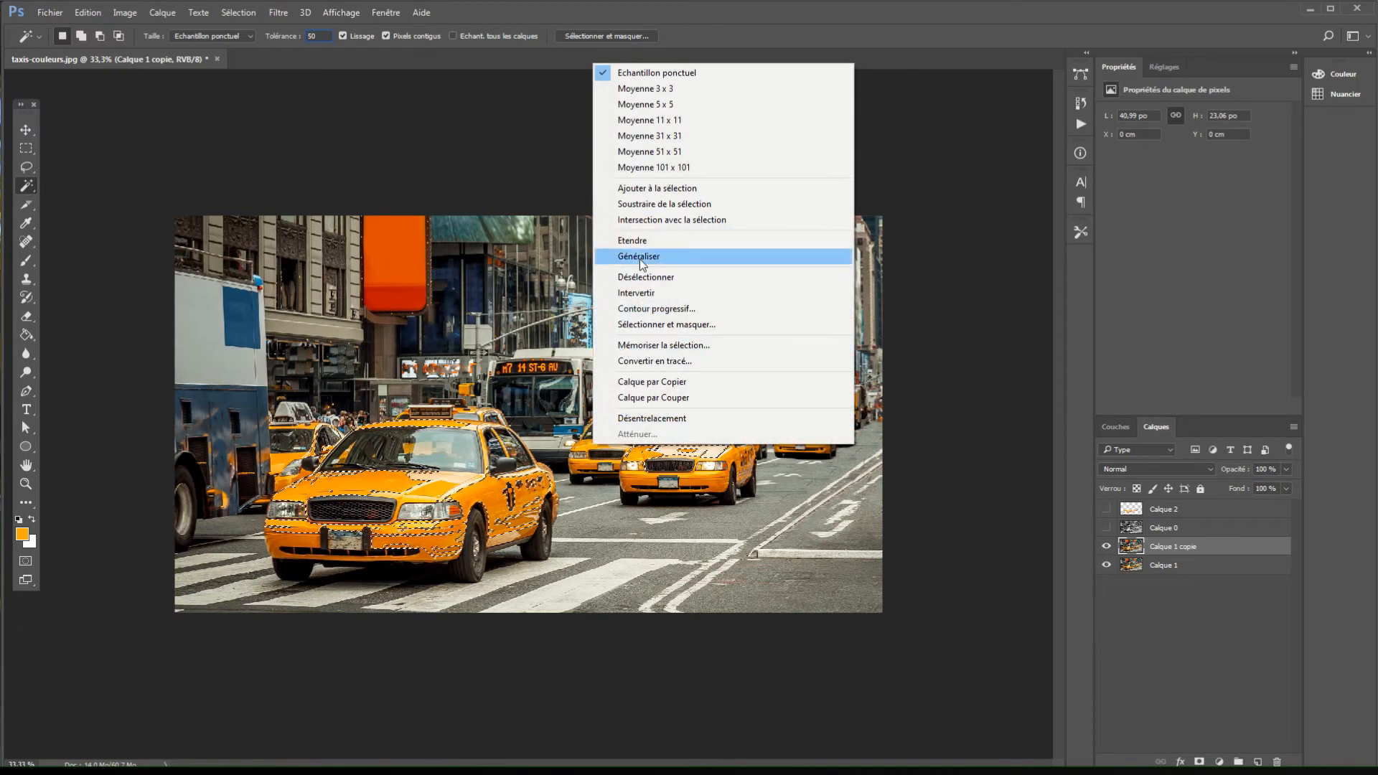
click(635, 187)
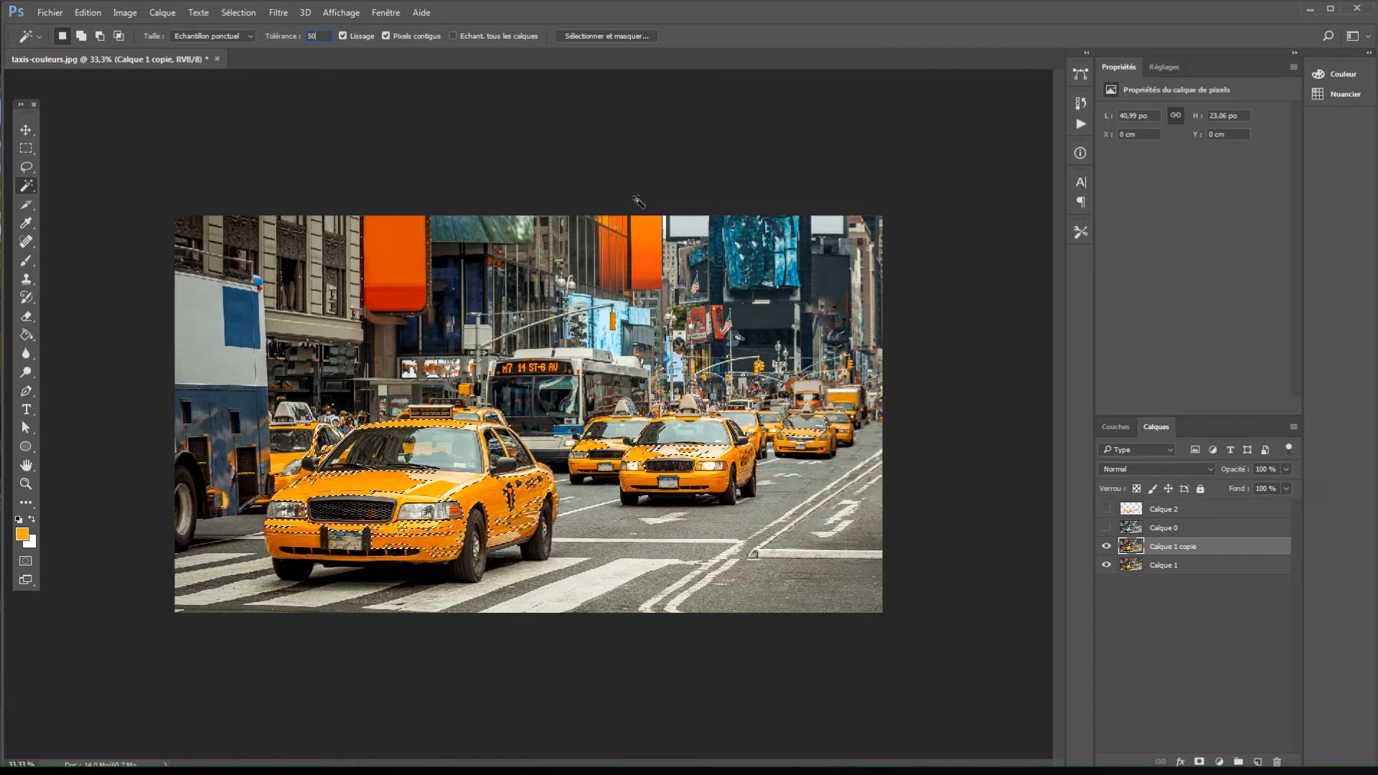
- Add the middle taxi's front bumper, the foreground taxi's lower bumper and the distant taxi's remaining yellow to the selection
right_click(714, 476)
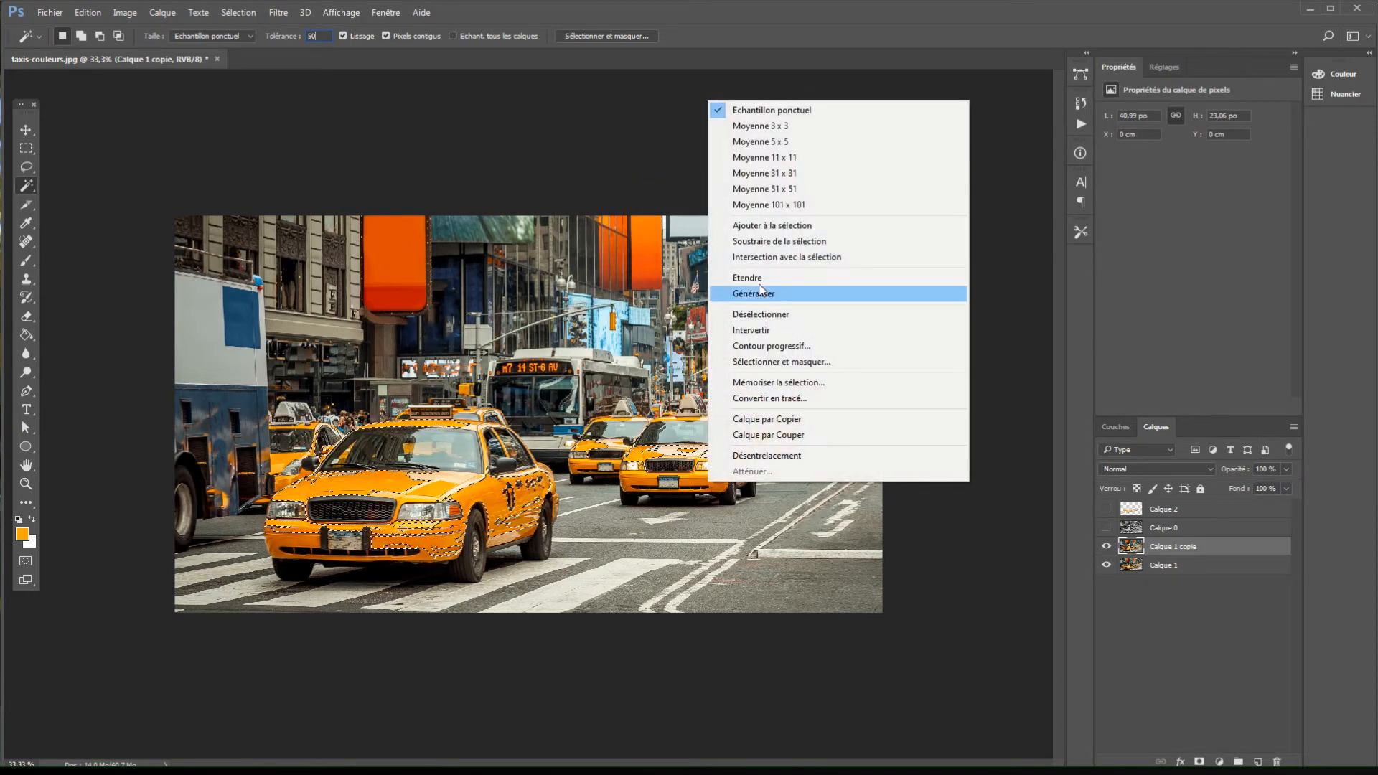
click(772, 226)
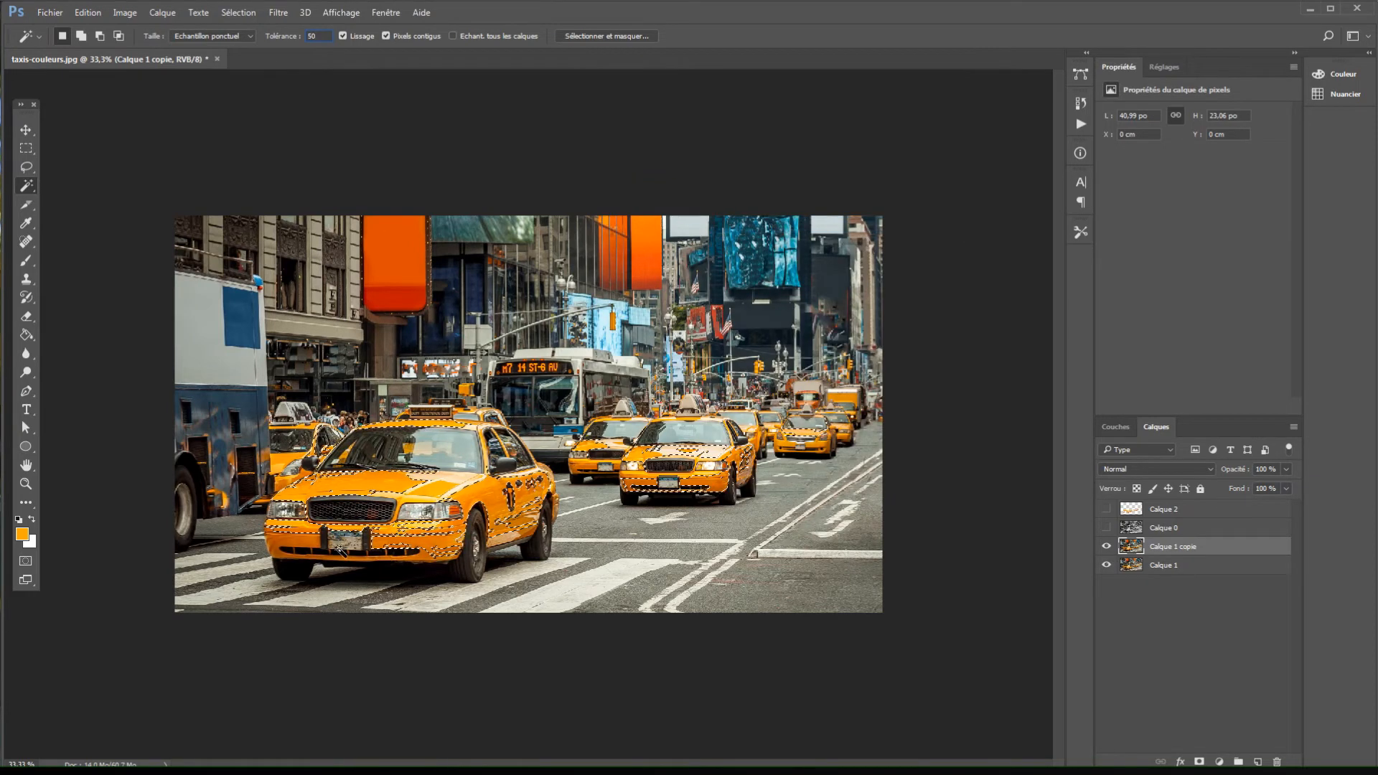
right_click(307, 542)
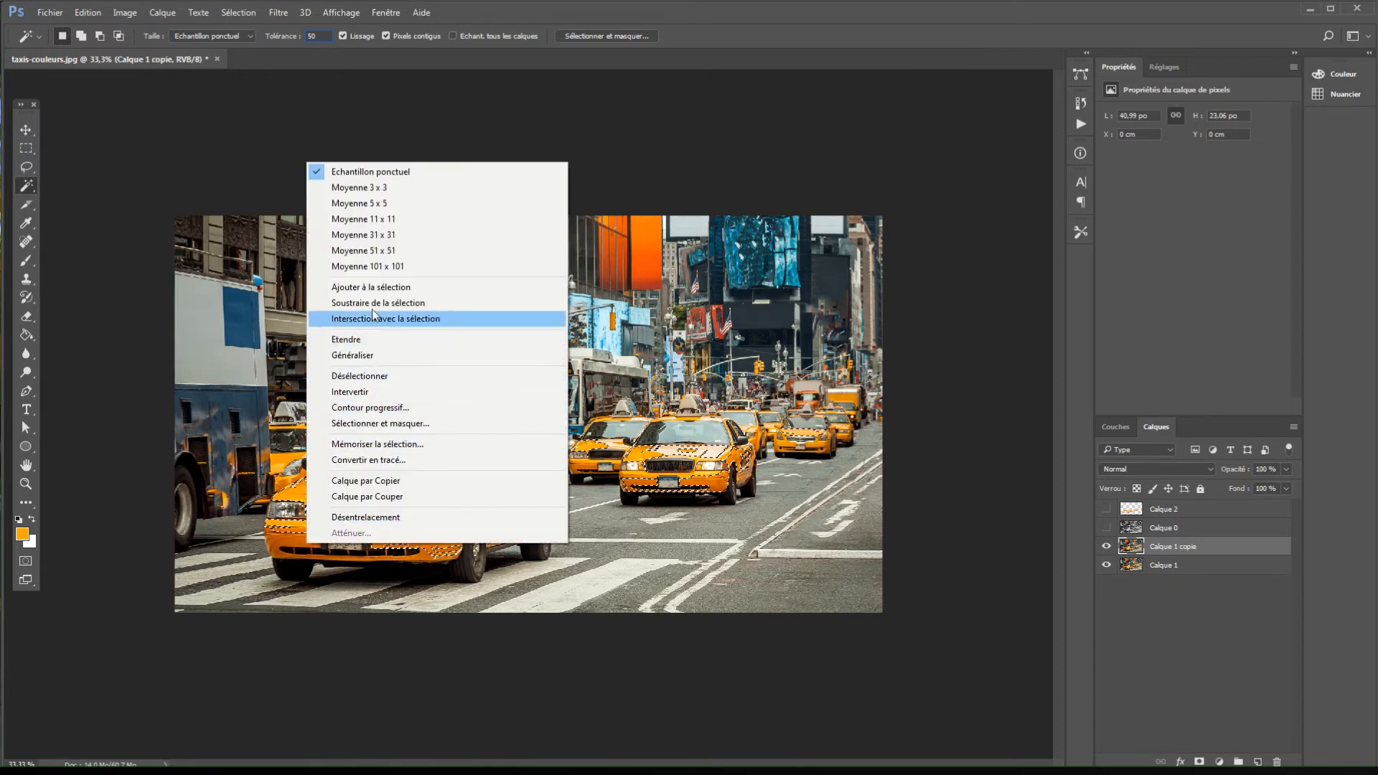
click(362, 288)
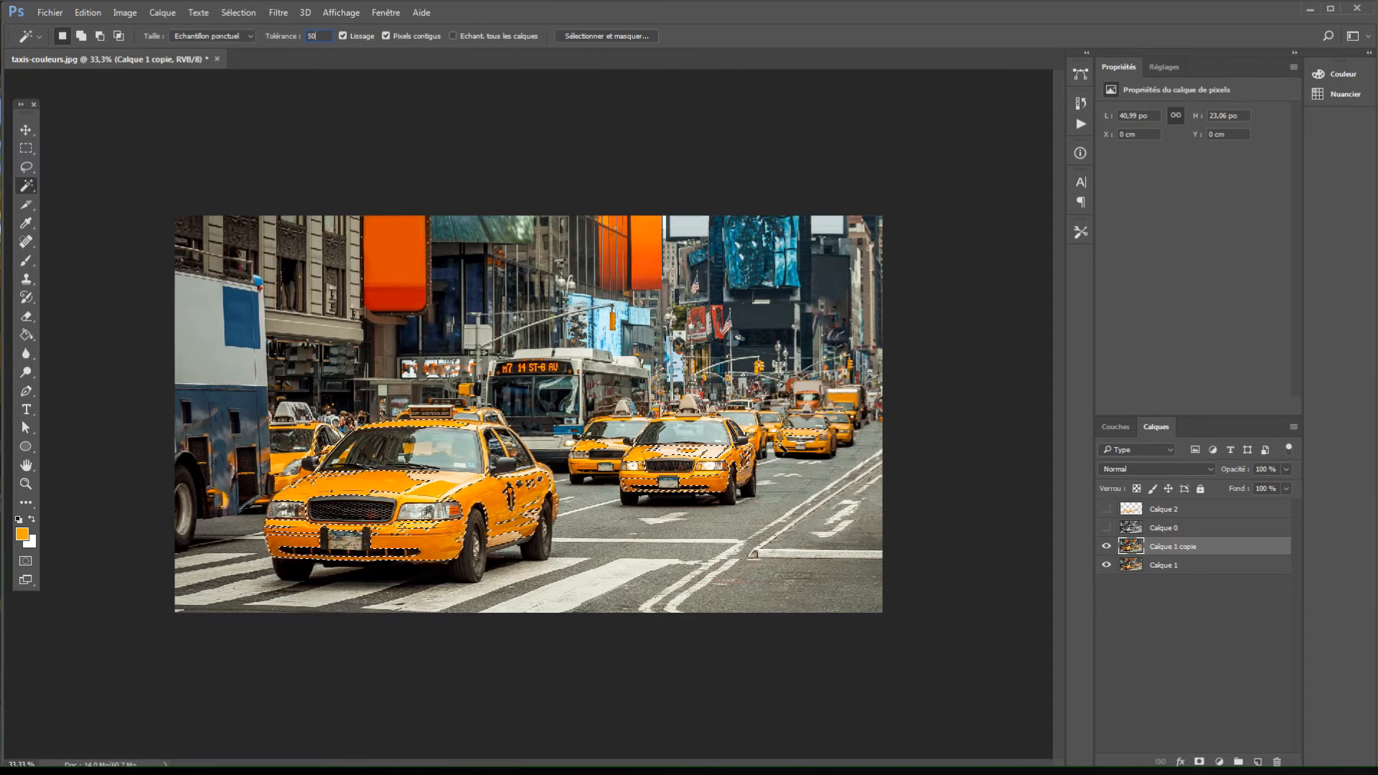
right_click(807, 451)
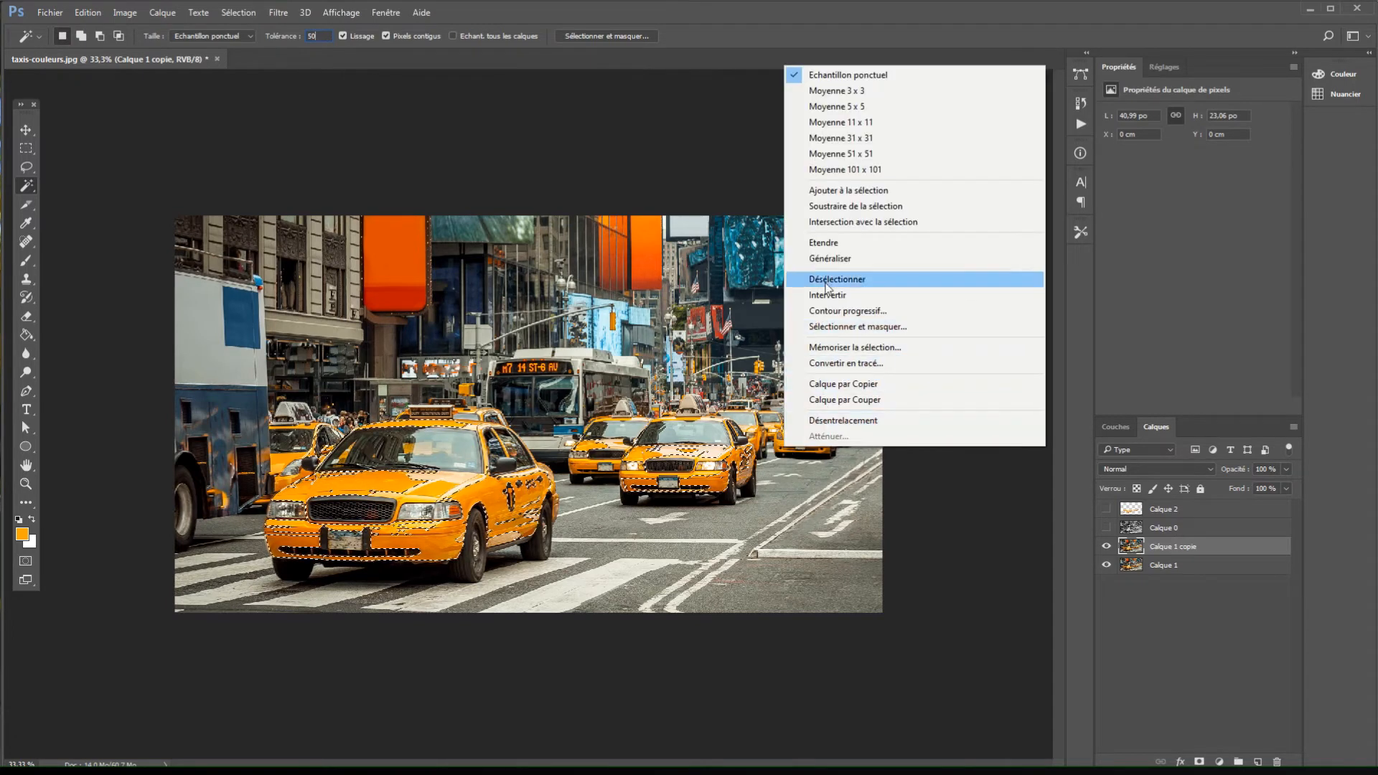
click(830, 190)
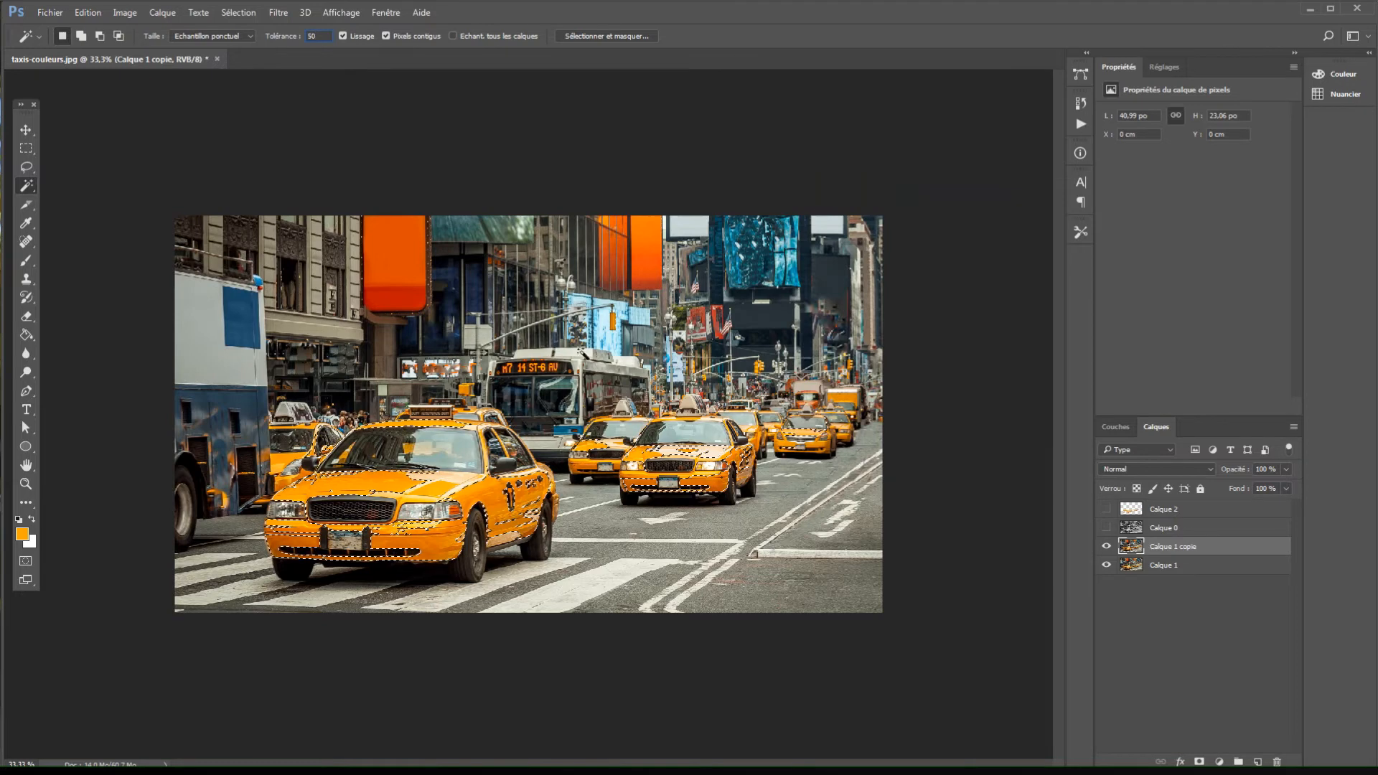
- Copy the selected taxi areas from Calque 1 copie and show Calque 0 and Calque 2 again
click(88, 13)
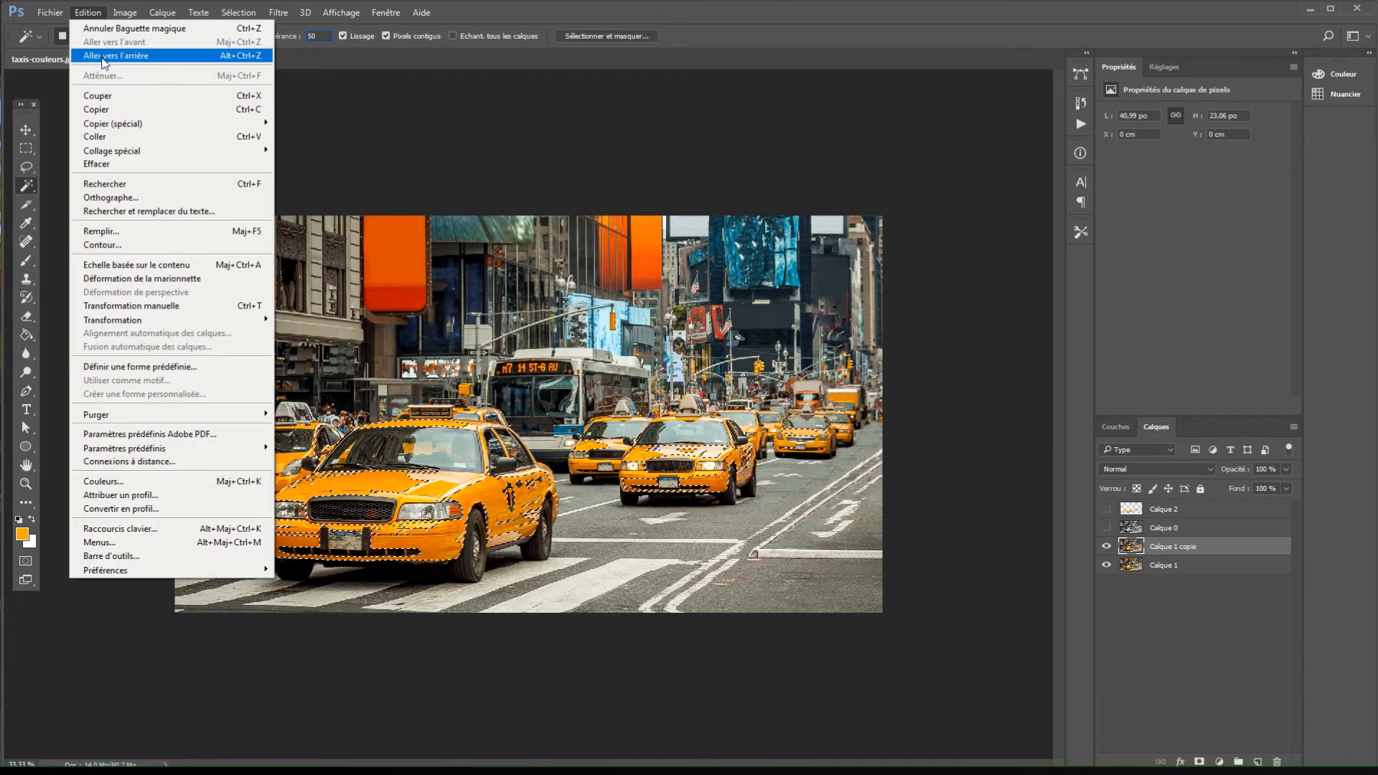
click(106, 110)
click(1107, 528)
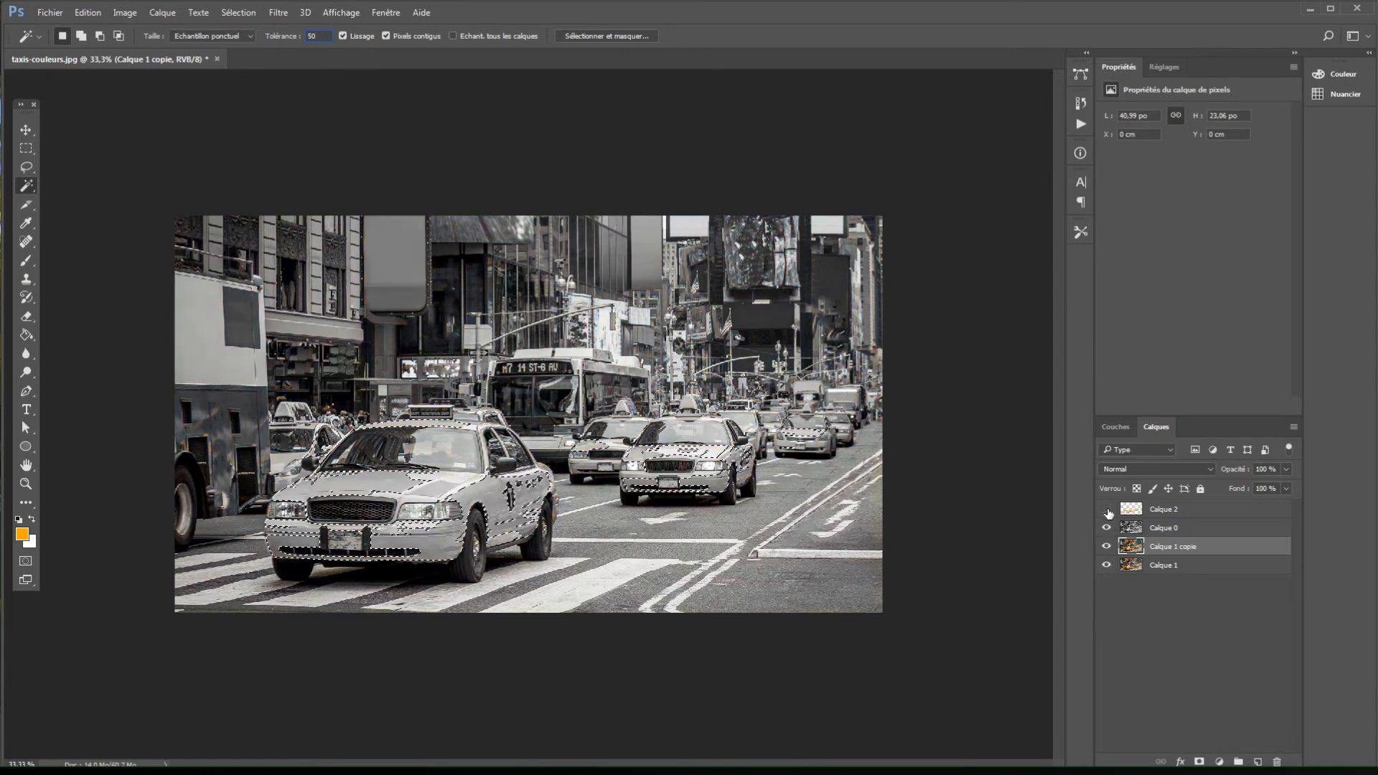
click(1106, 509)
- Paste the copied taxi areas as a new layer directly above Calque 2
click(1165, 509)
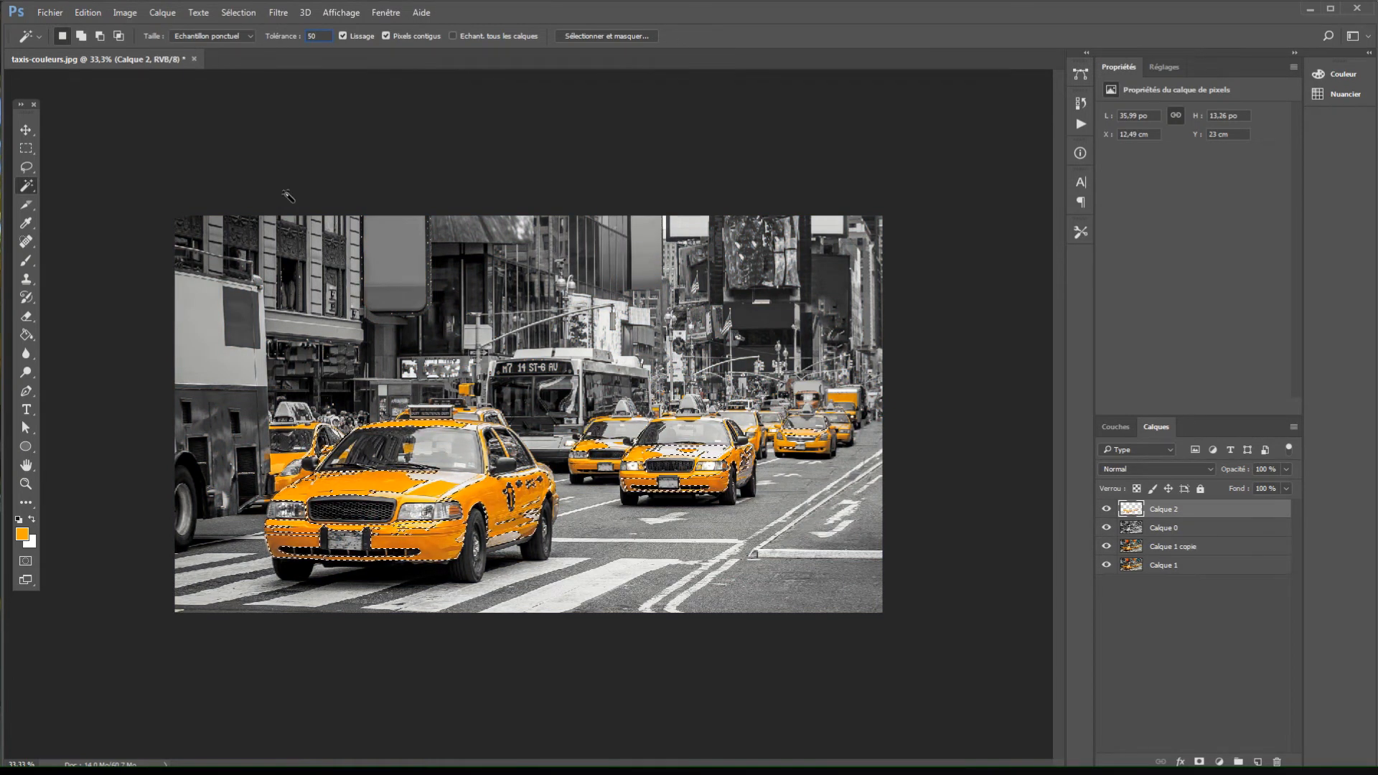
click(89, 12)
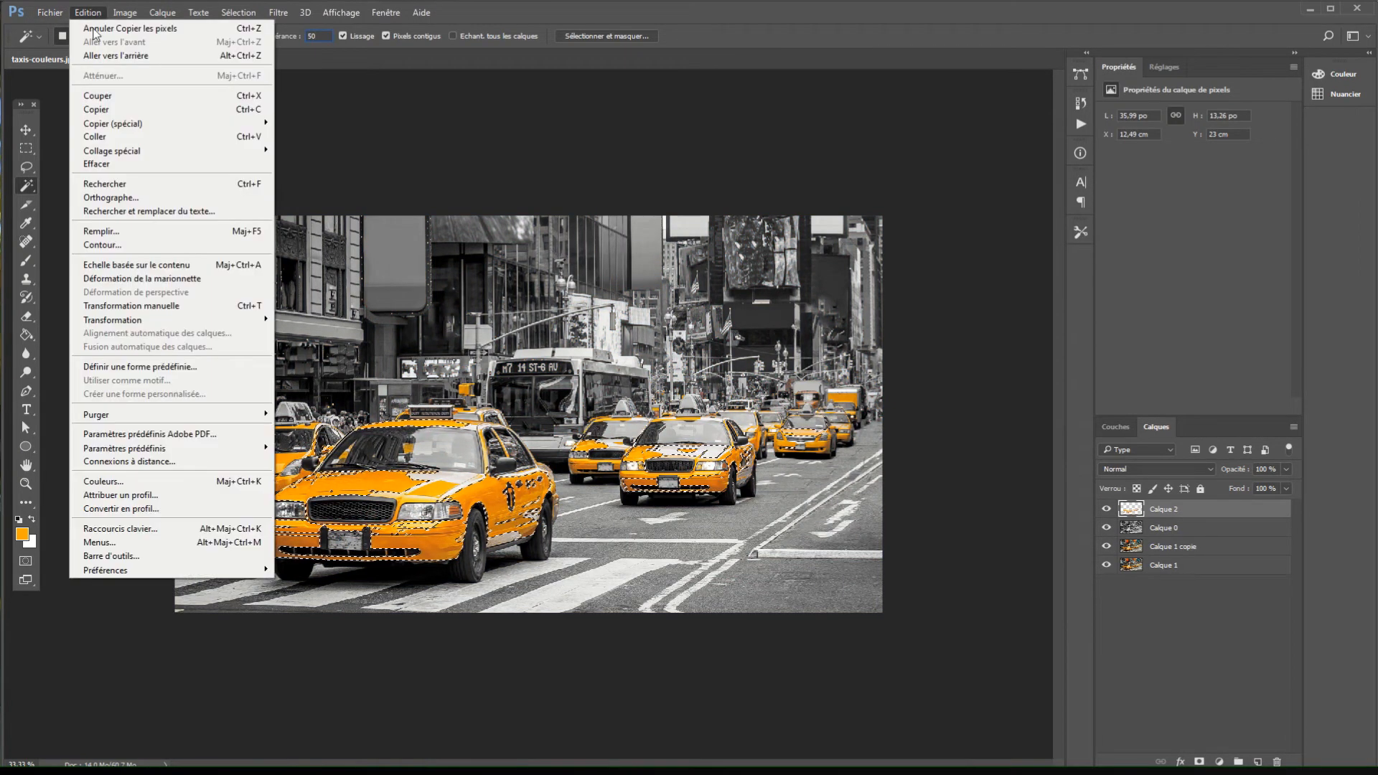
click(97, 137)
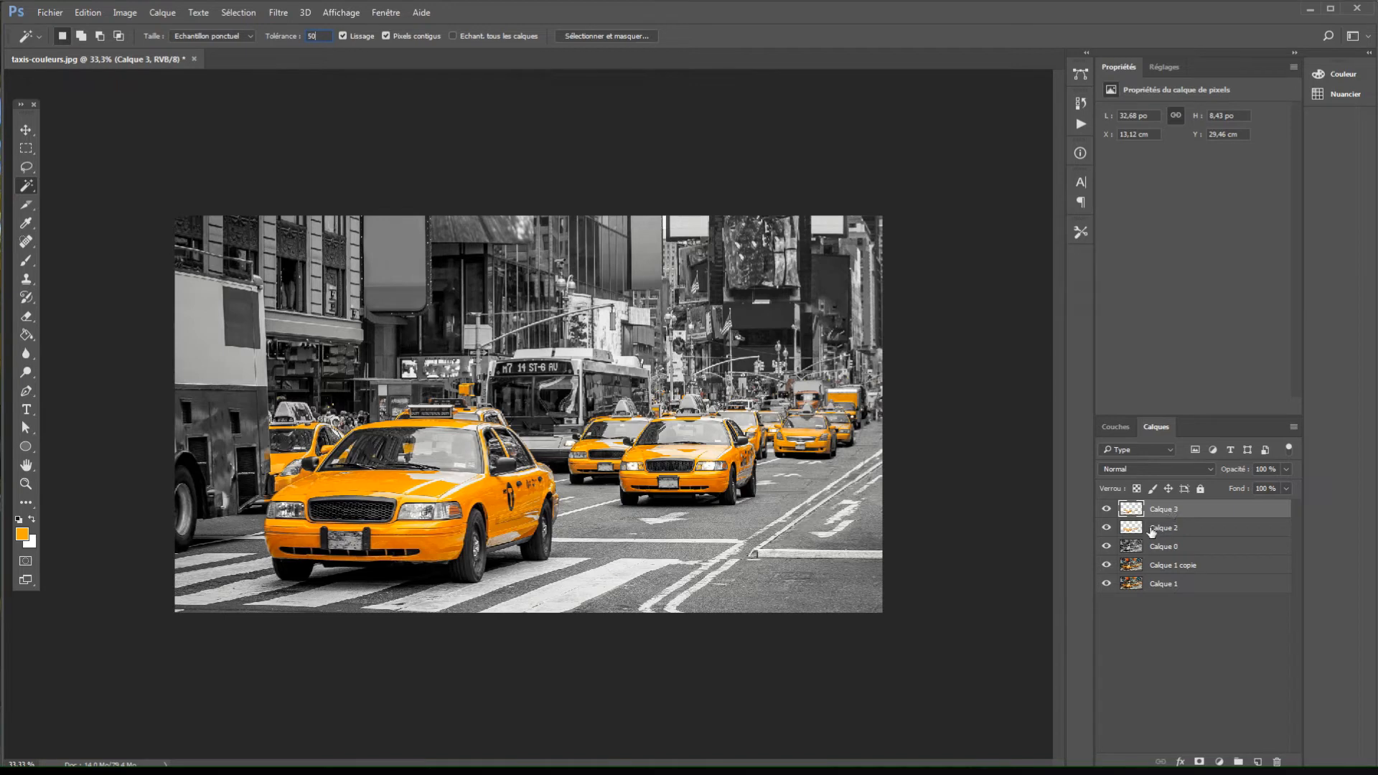
- Compare the two colour layers by toggling their visibility, and merge Calque 3 down into Calque 2
click(1107, 529)
click(1106, 509)
click(1106, 509)
click(124, 12)
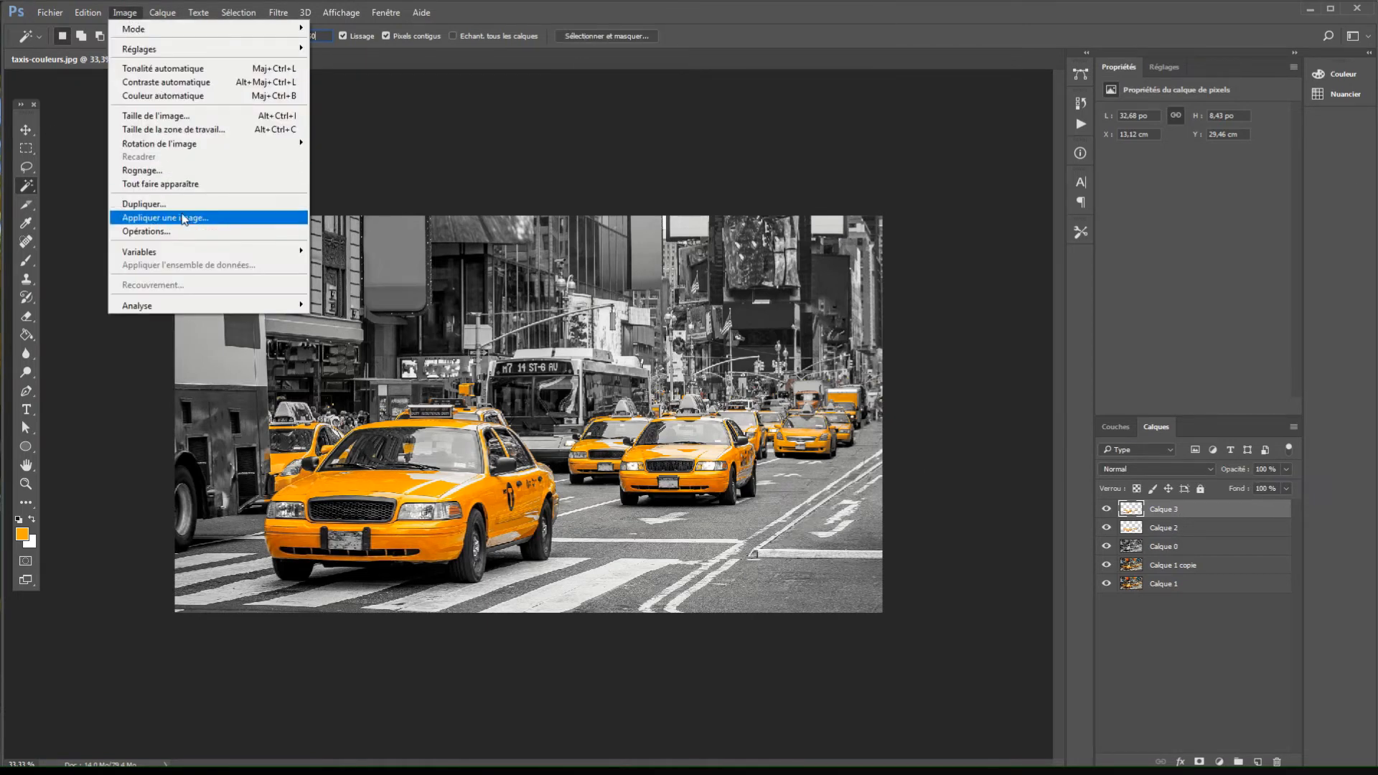
mouse_move(162, 12)
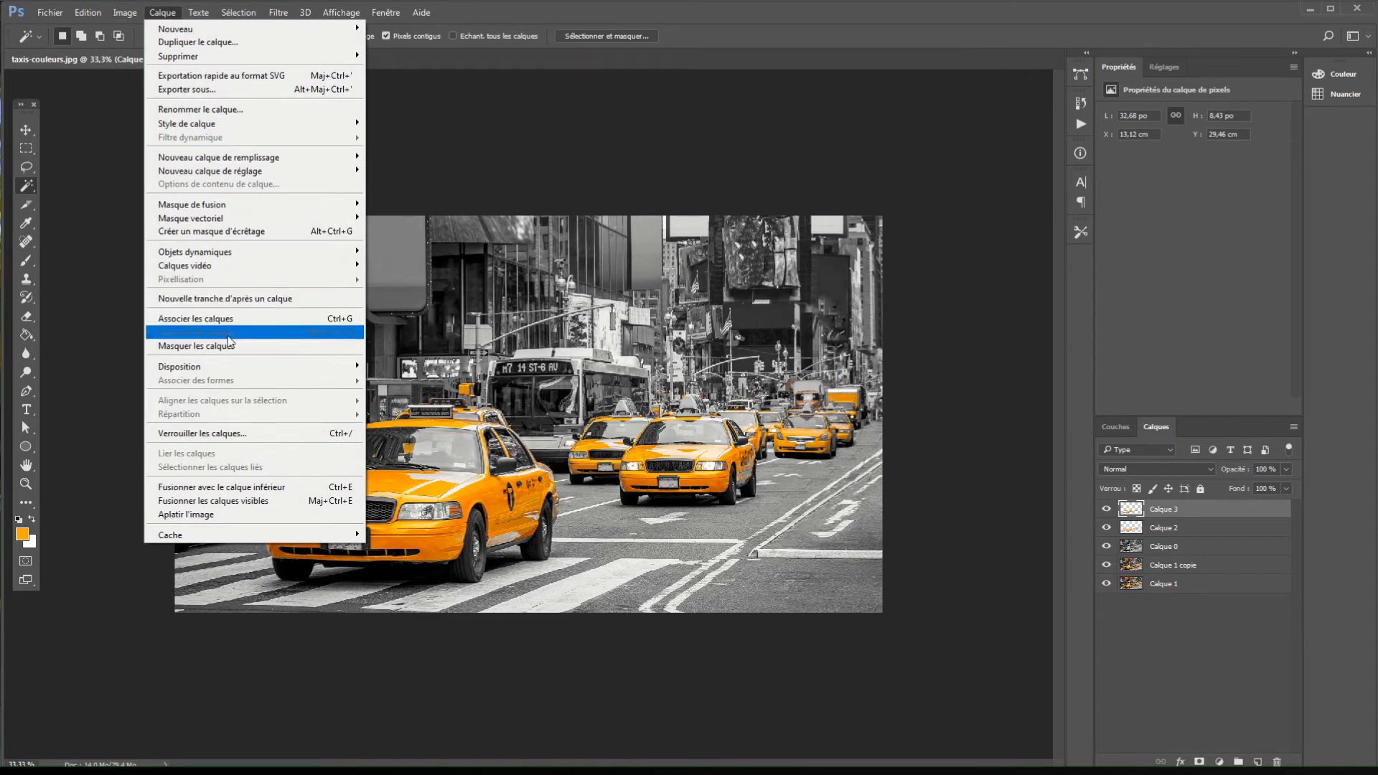
click(244, 488)
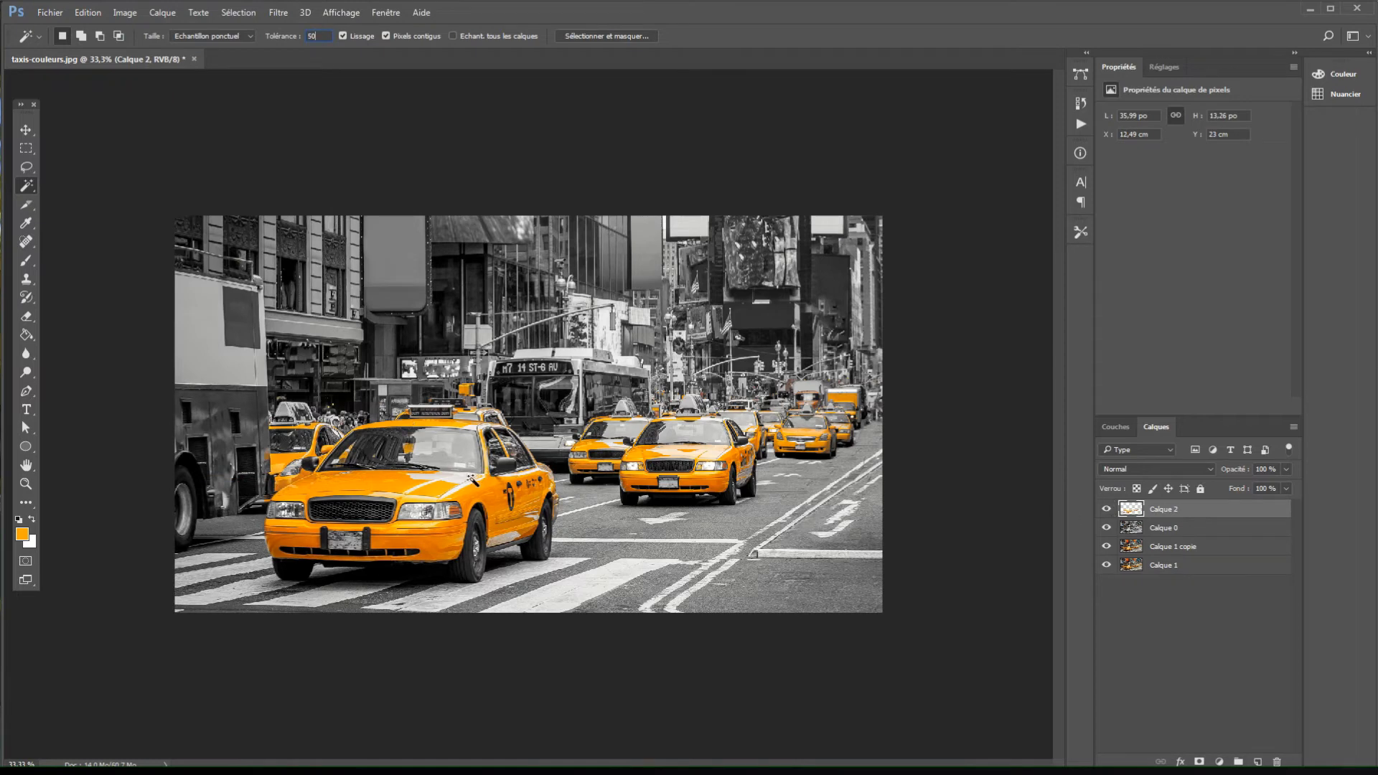
- Erase the stray colour on the distant truck and the traffic light from Calque 2 with the Eraser in Forme mode
click(26, 317)
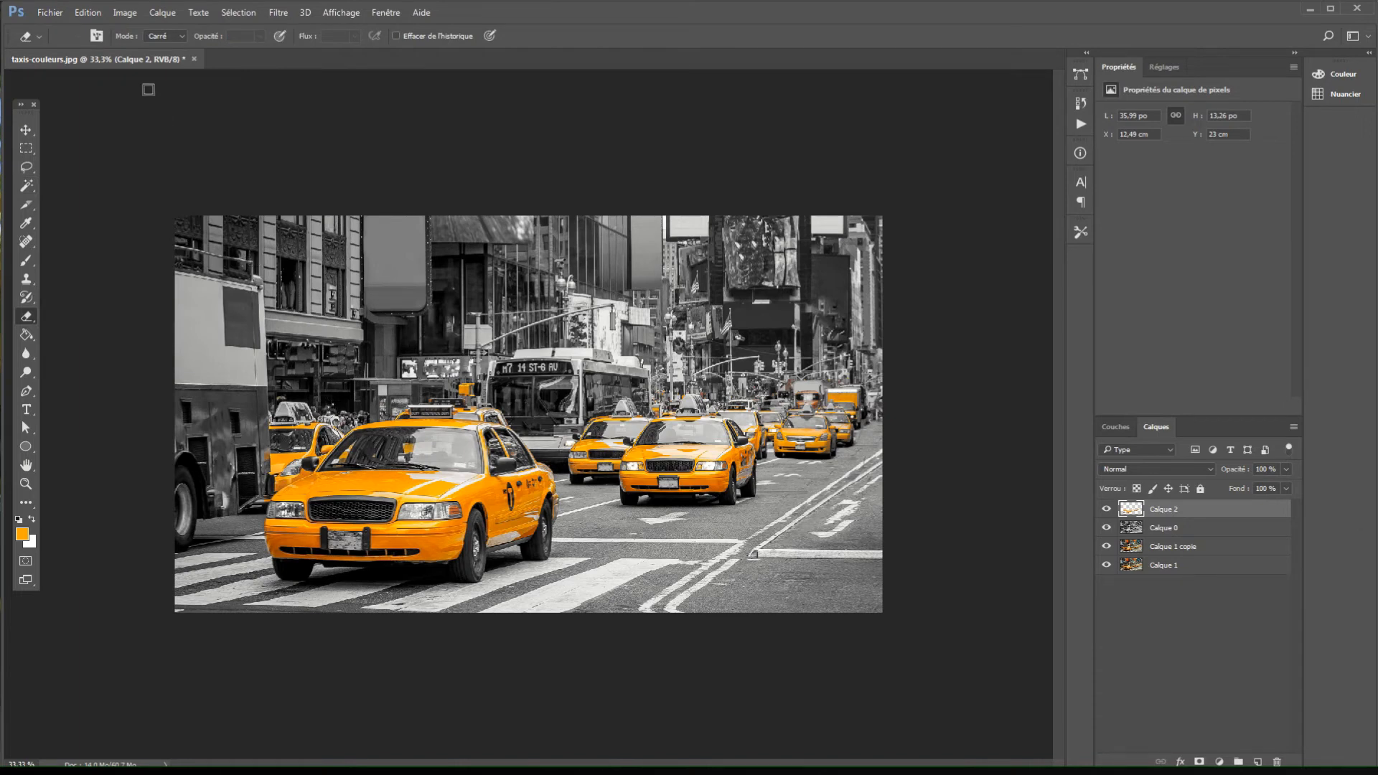
click(161, 37)
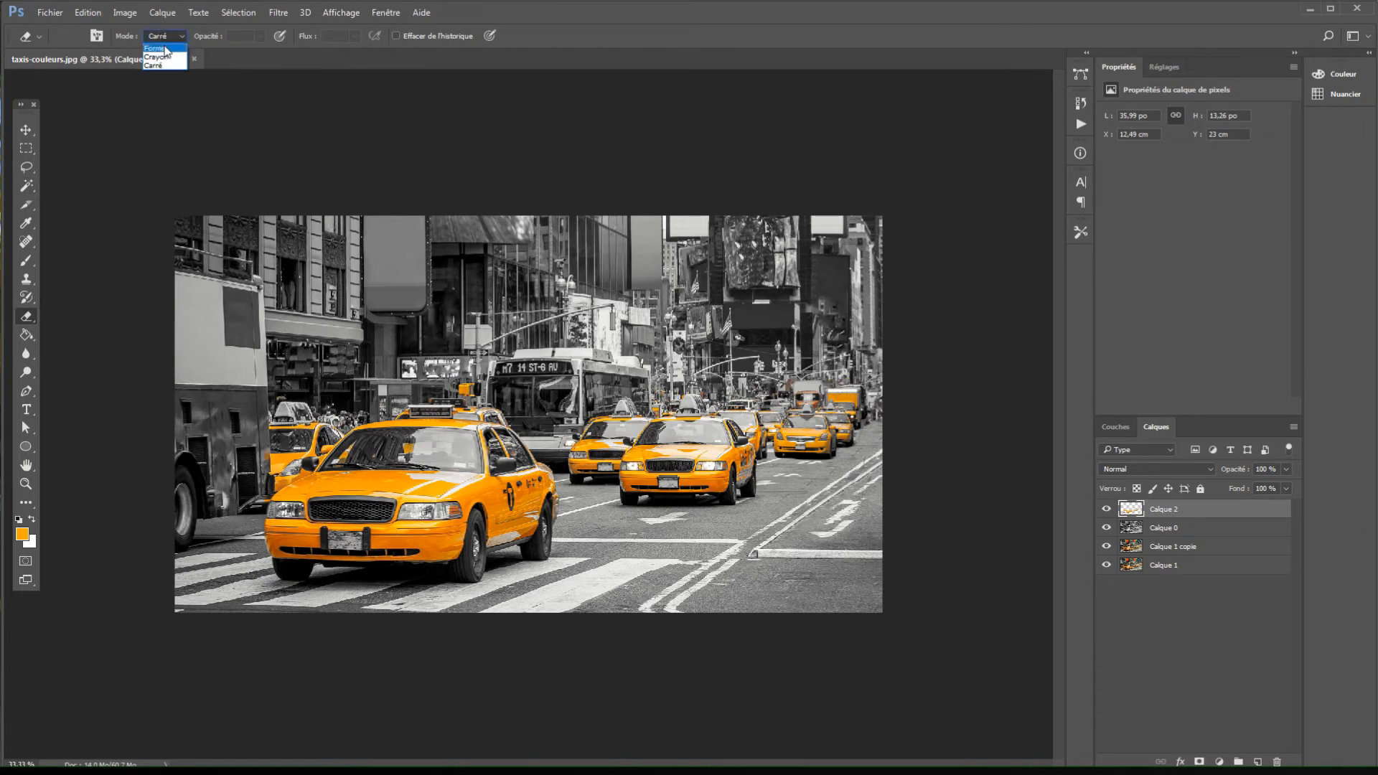
click(160, 48)
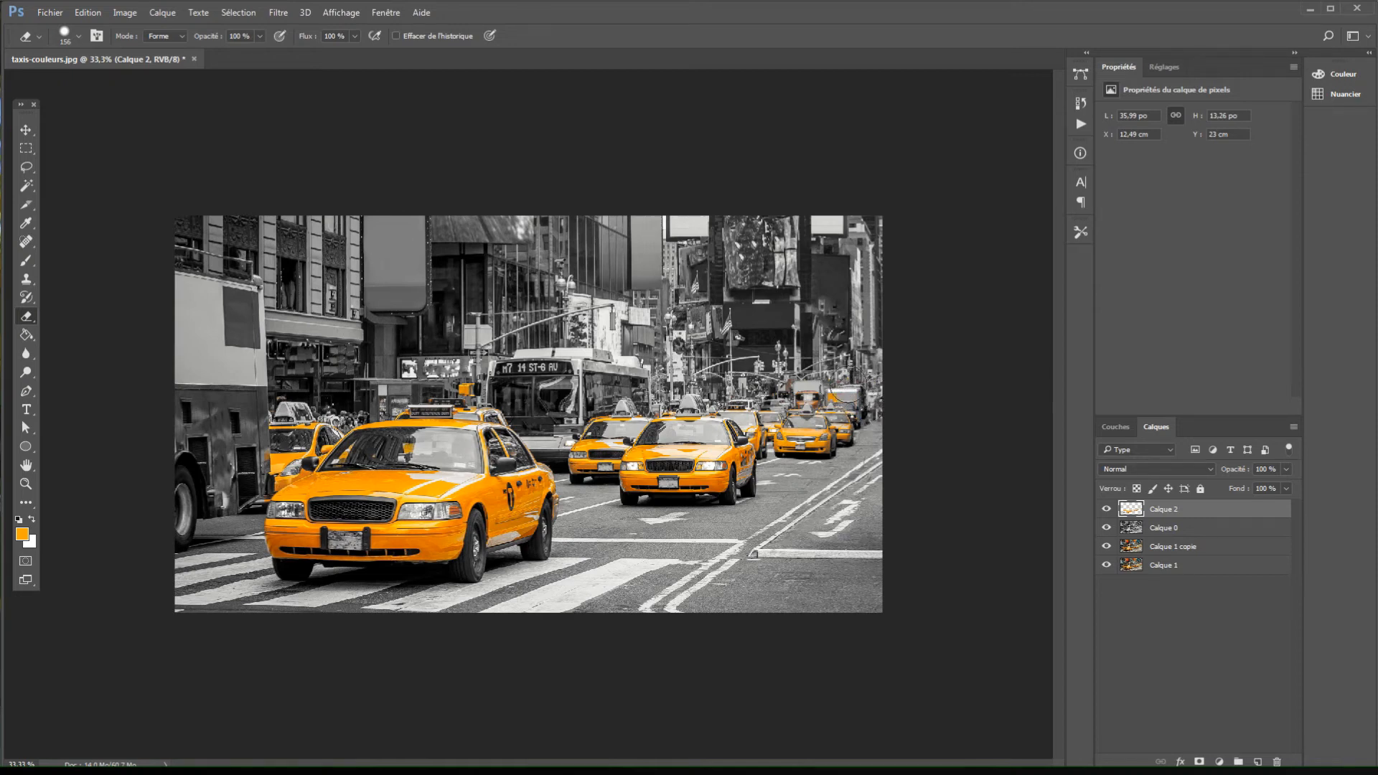
drag(848, 397, 838, 380)
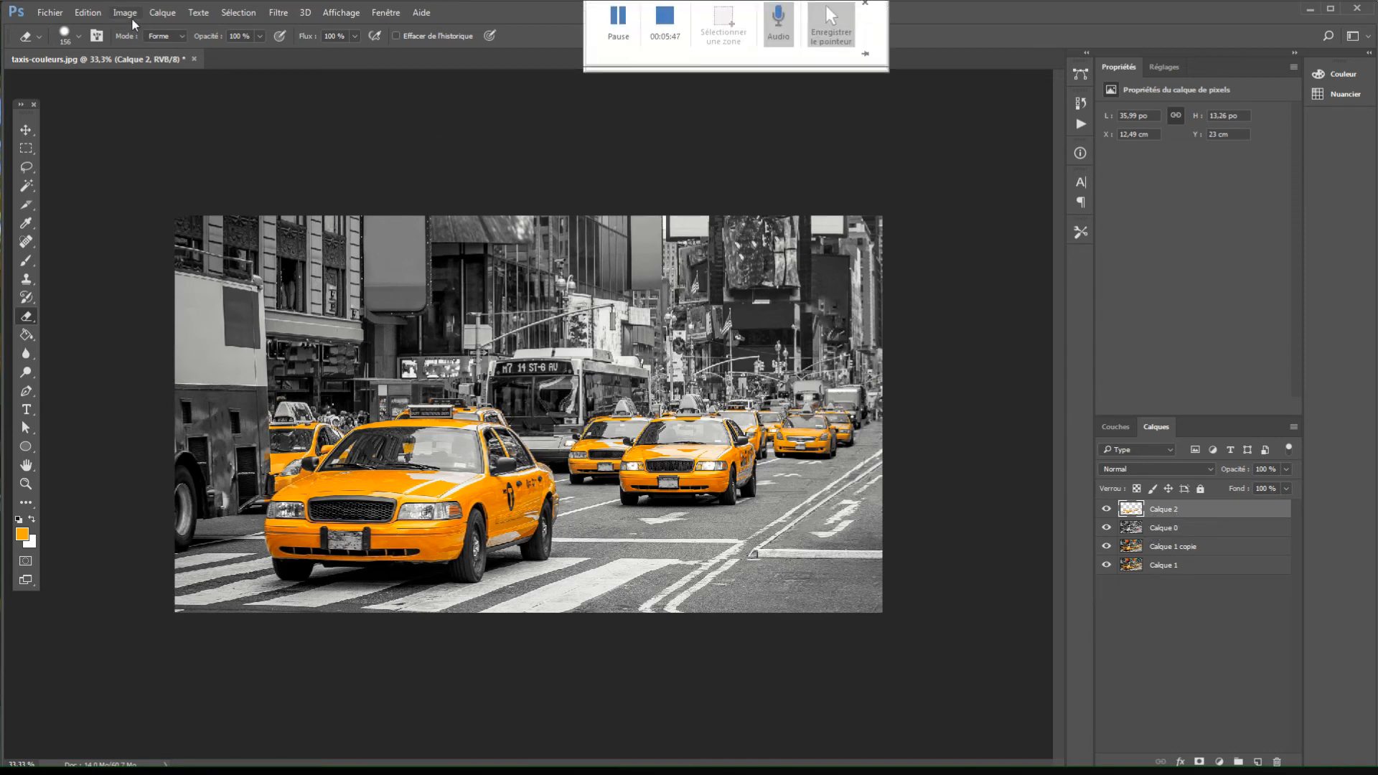
- Merge Calque 2 down into the black-and-white Calque 0 and compare the result with the original by toggling its visibility
click(162, 18)
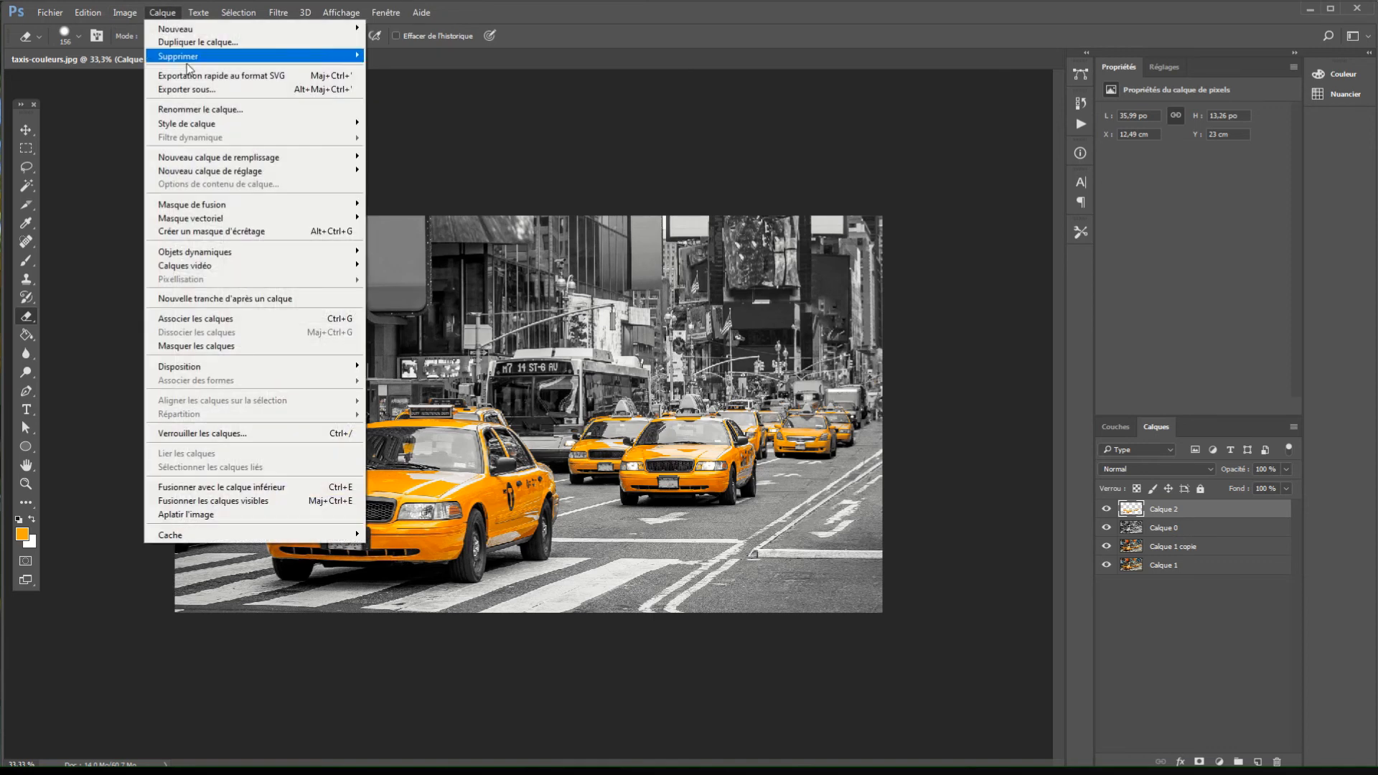
click(273, 487)
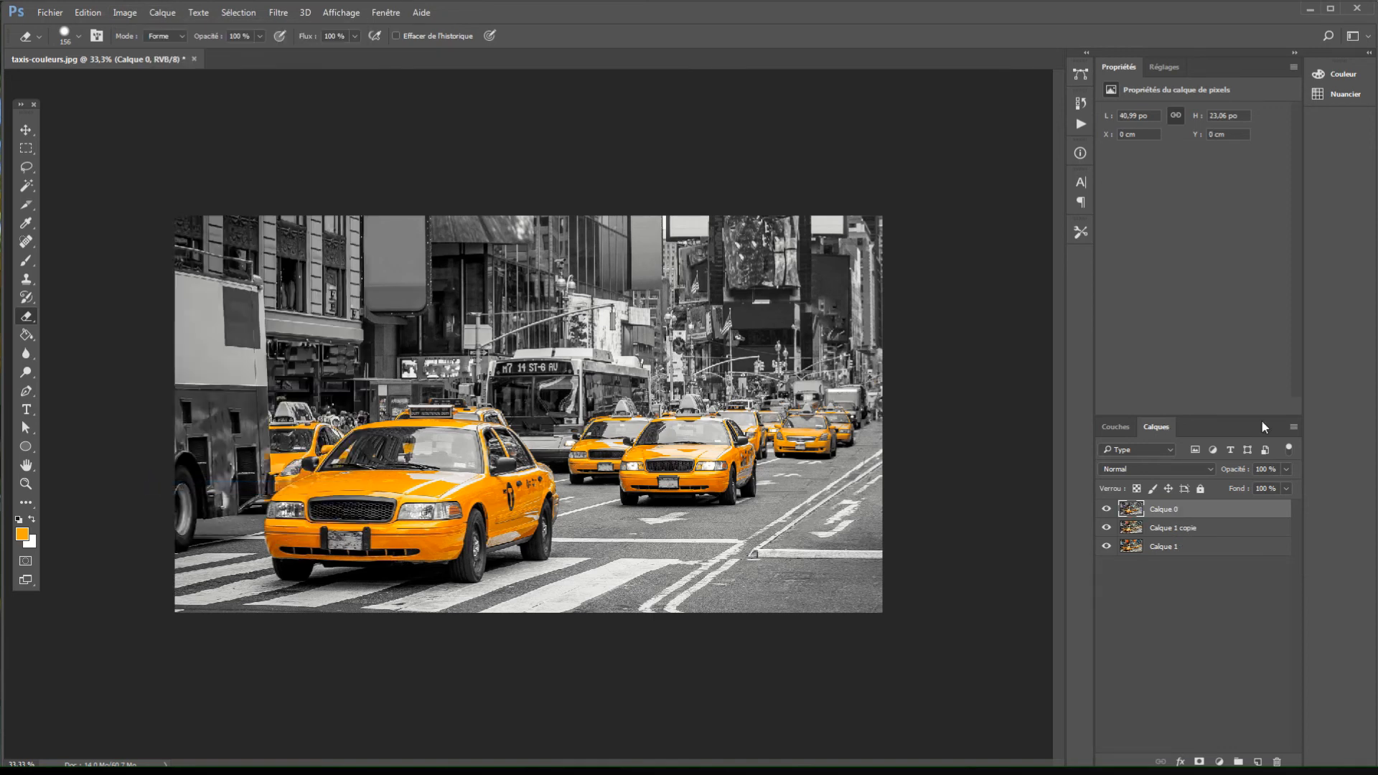
click(1105, 509)
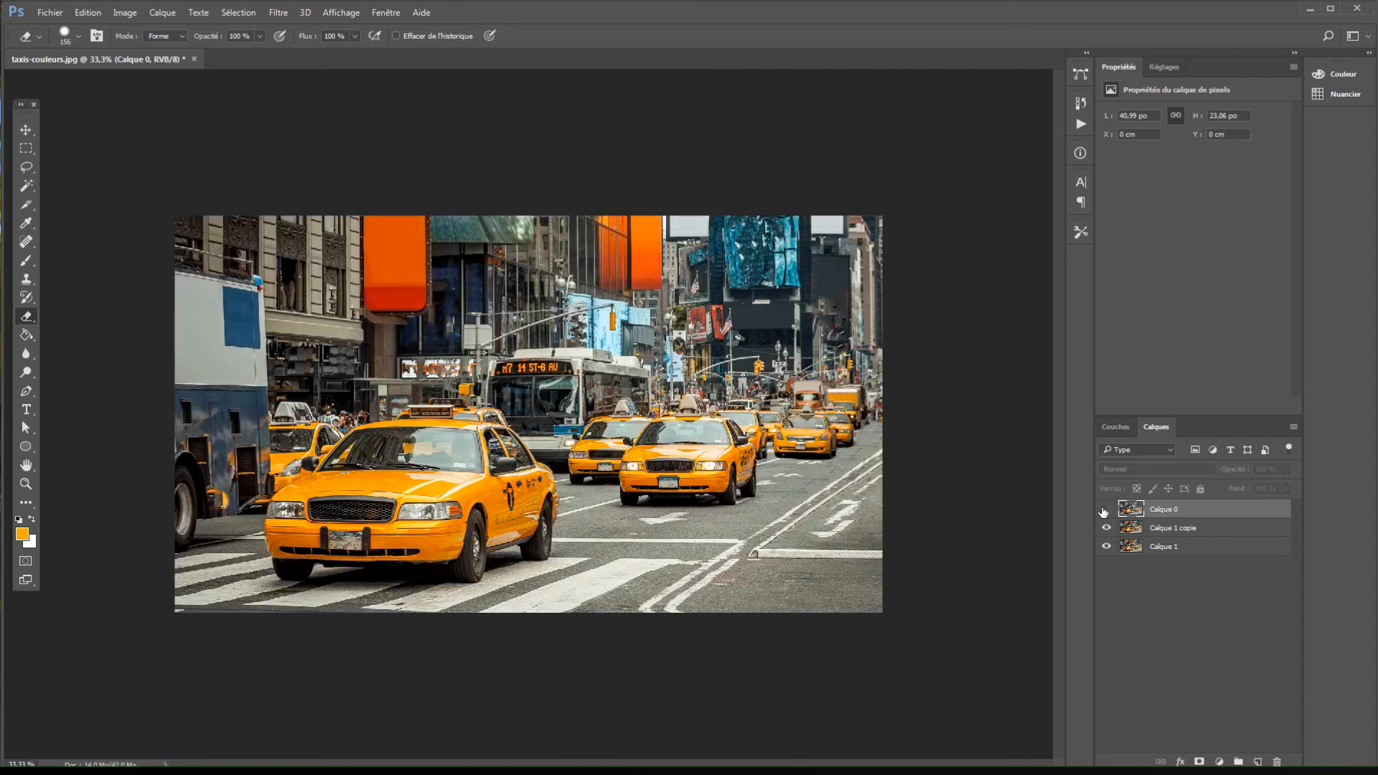
click(1105, 510)
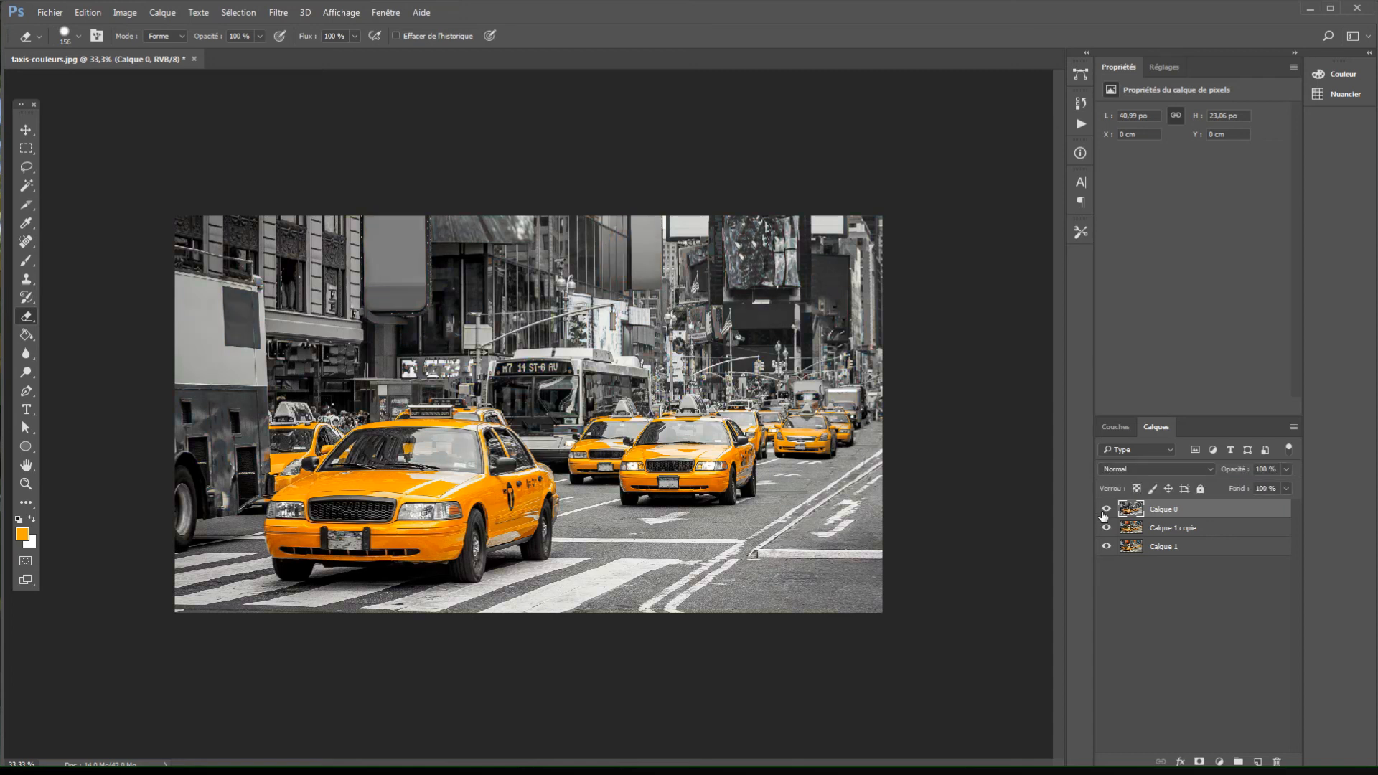